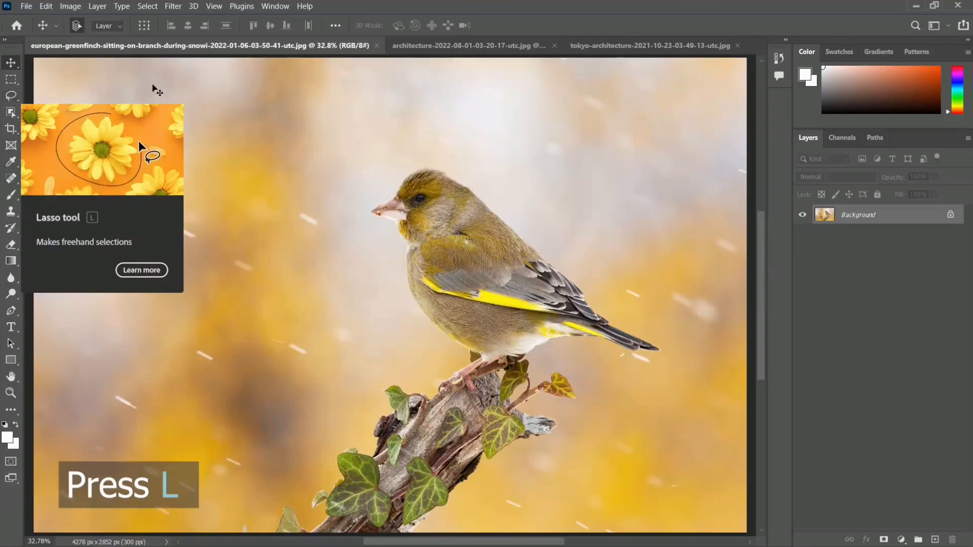
- Trace a freehand Lasso selection around the whole bird, from its beak and back to its tail and feet
key("l")
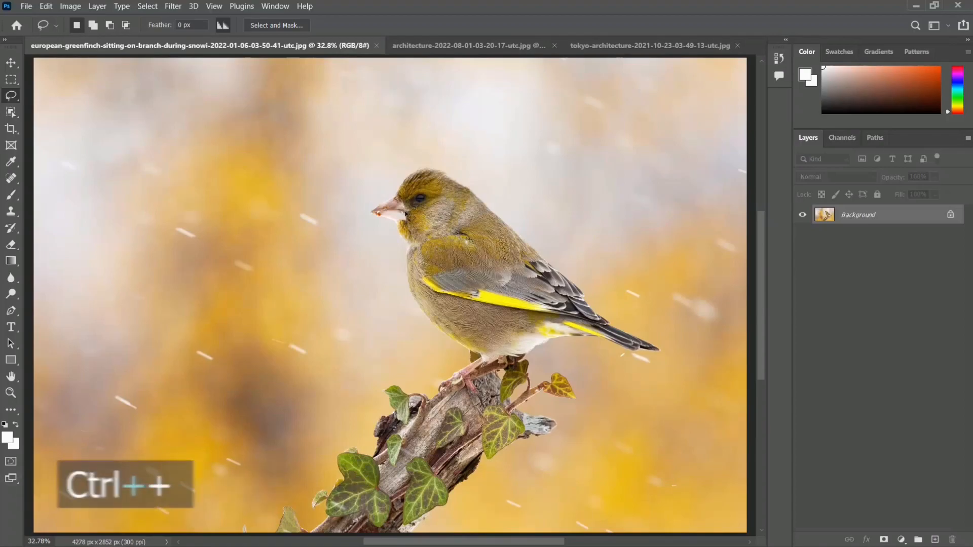
key("ctrl+plus")
key("ctrl+plus")
key("ctrl+plus")
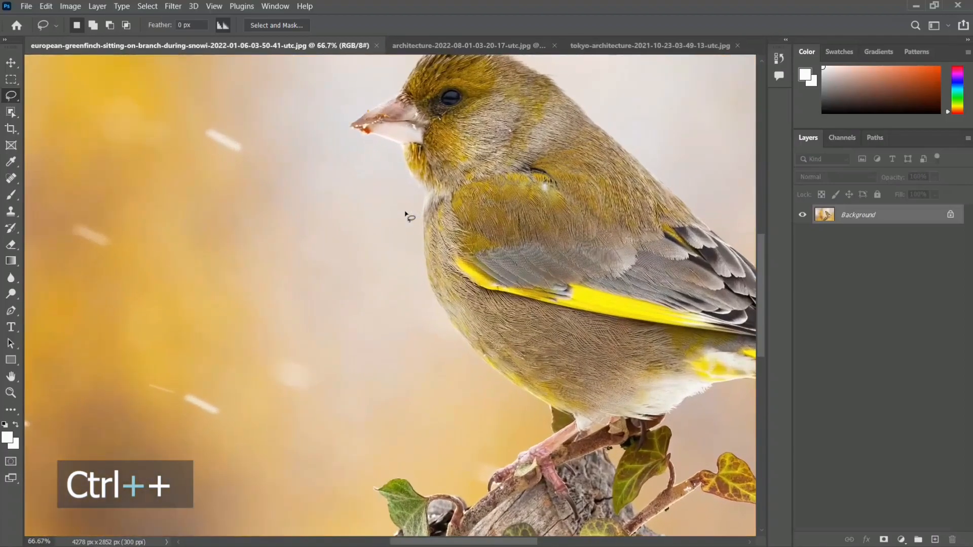
left_click_drag(474, 155, 336, 231)
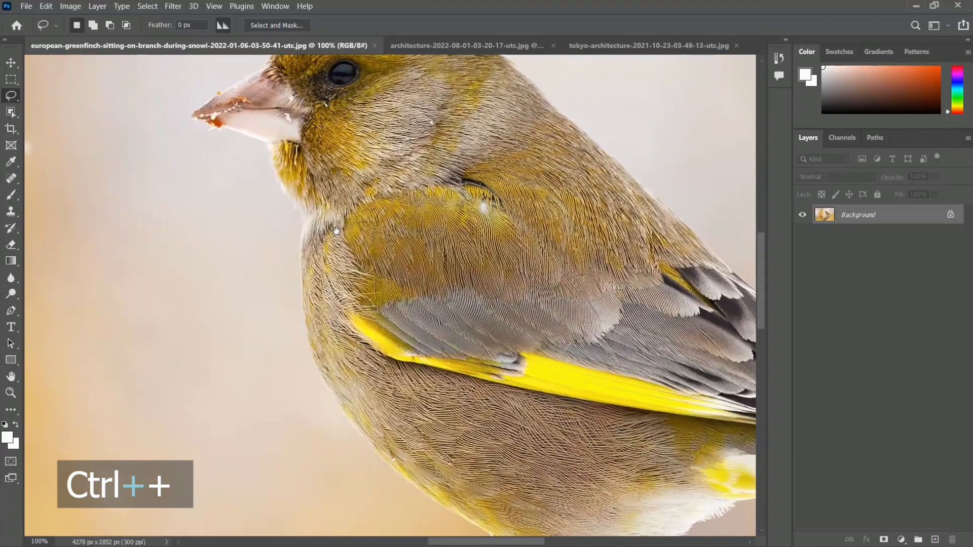
key("ctrl+plus")
key("ctrl+minus")
key("ctrl+minus")
key("ctrl+minus")
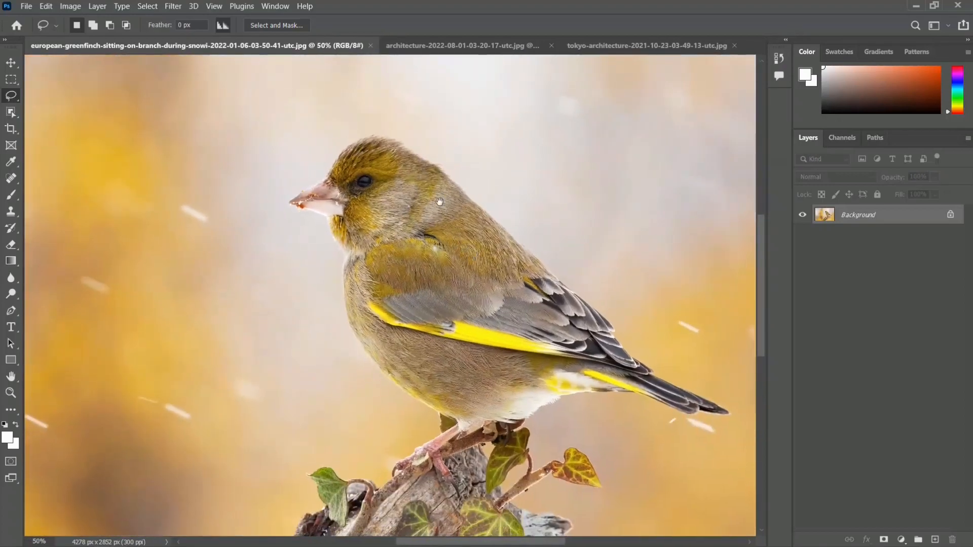
left_click_drag(440, 202, 384, 162)
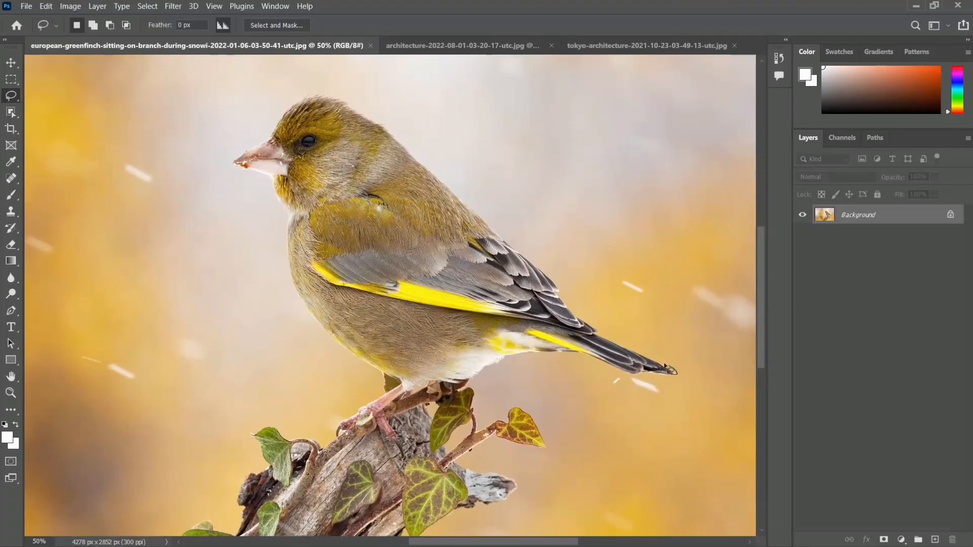
mouse_move(601, 337)
left_mouse_down()
mouse_move(560, 295)
mouse_move(551, 270)
mouse_move(512, 250)
mouse_move(387, 134)
mouse_move(377, 139)
mouse_move(386, 133)
mouse_move(376, 118)
mouse_move(335, 97)
mouse_move(284, 105)
mouse_move(271, 137)
mouse_move(230, 166)
mouse_move(273, 181)
mouse_move(309, 313)
mouse_move(348, 353)
mouse_move(404, 385)
mouse_move(337, 428)
left_mouse_up()
mouse_move(413, 403)
left_mouse_down()
mouse_move(568, 354)
mouse_move(648, 375)
left_mouse_up()
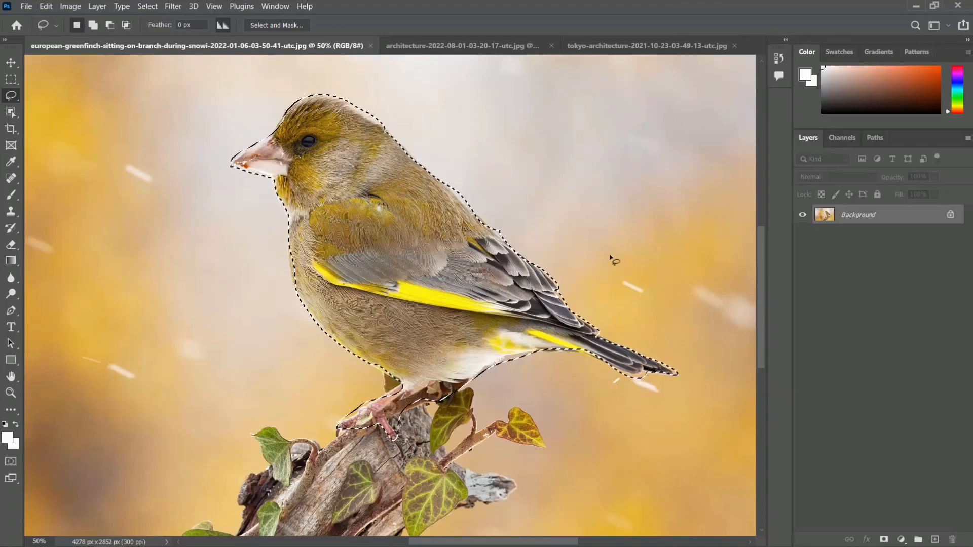
- Mask the photo layer to the bird selection, and preview the inverted mask before inverting it back
key("ctrl+minus")
key("ctrl+minus")
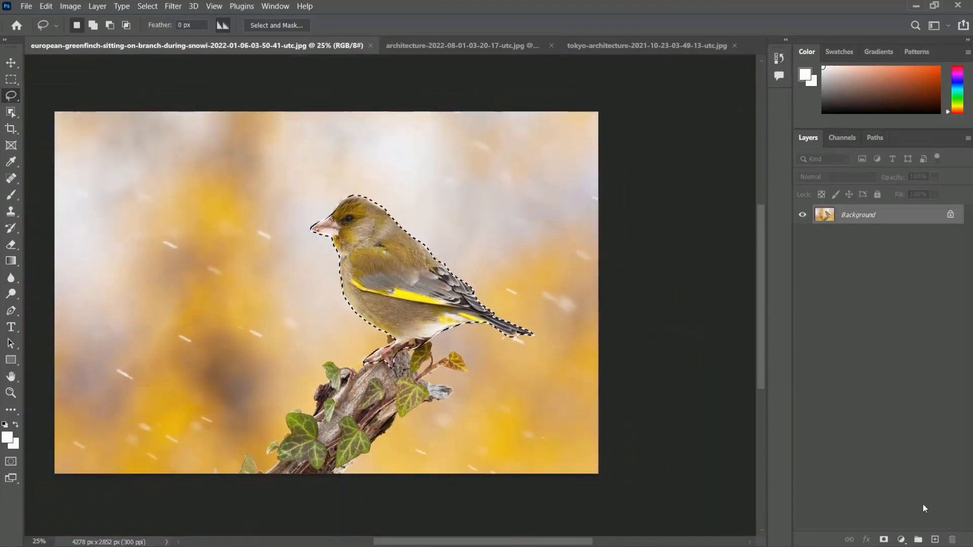
left_click(883, 540)
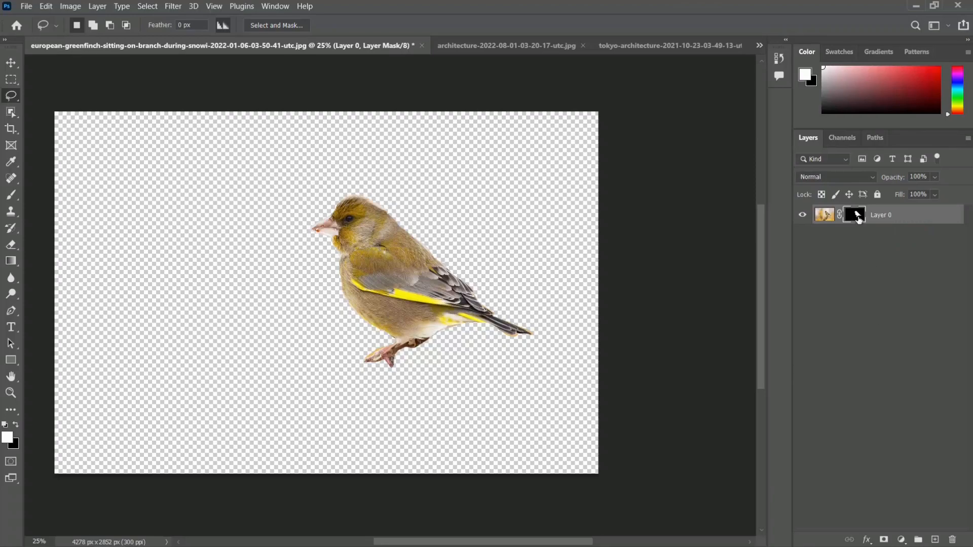
key("ctrl+i")
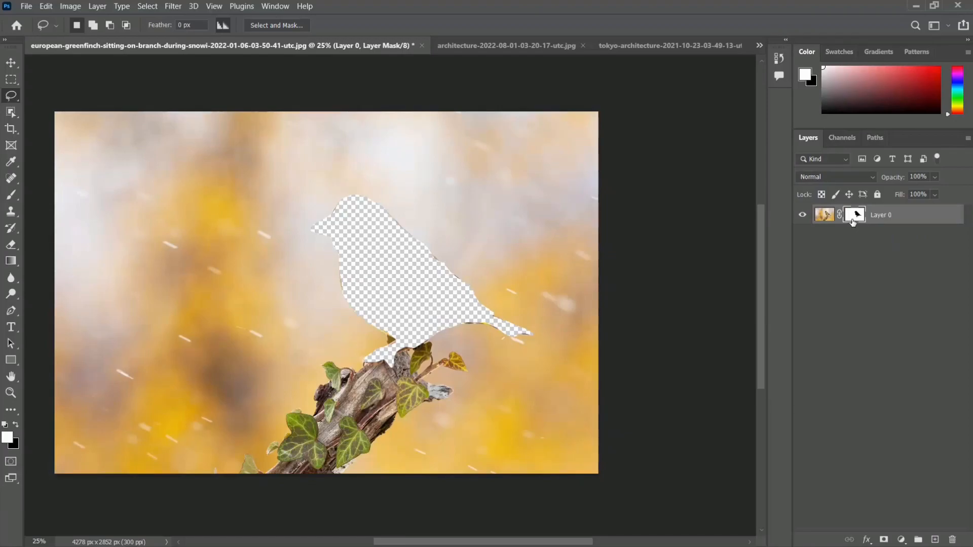
key("ctrl+i")
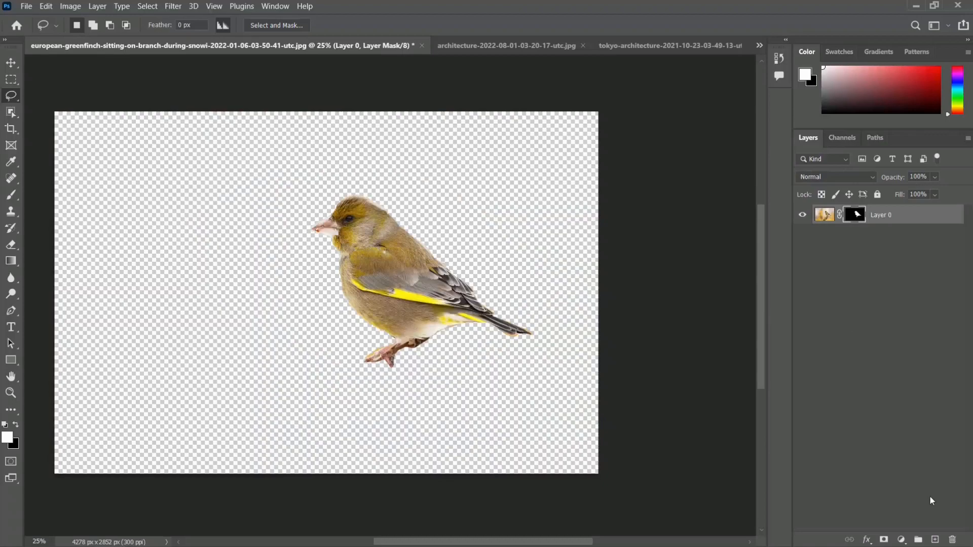
- Create a new layer beneath the masked bird layer and fill it with white
left_click(934, 540)
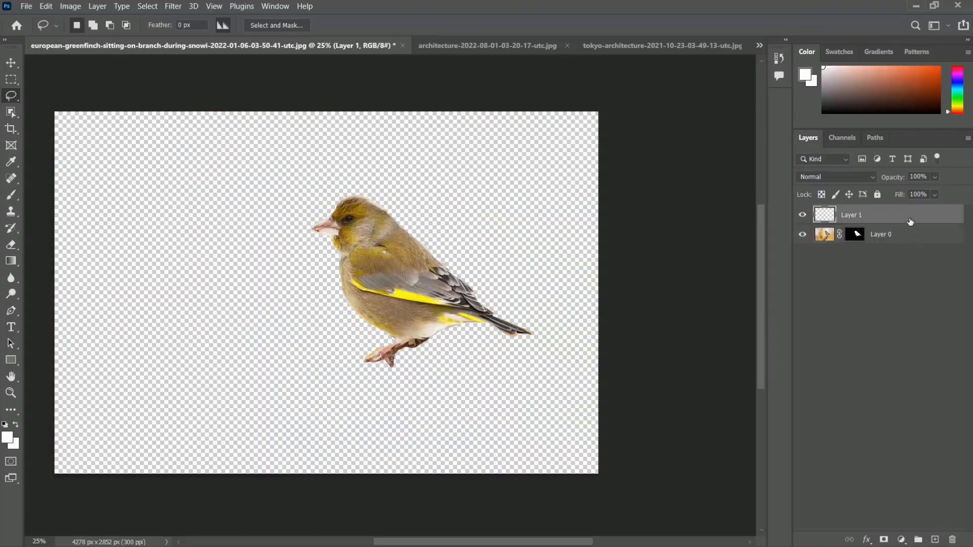
left_click_drag(911, 218, 910, 244)
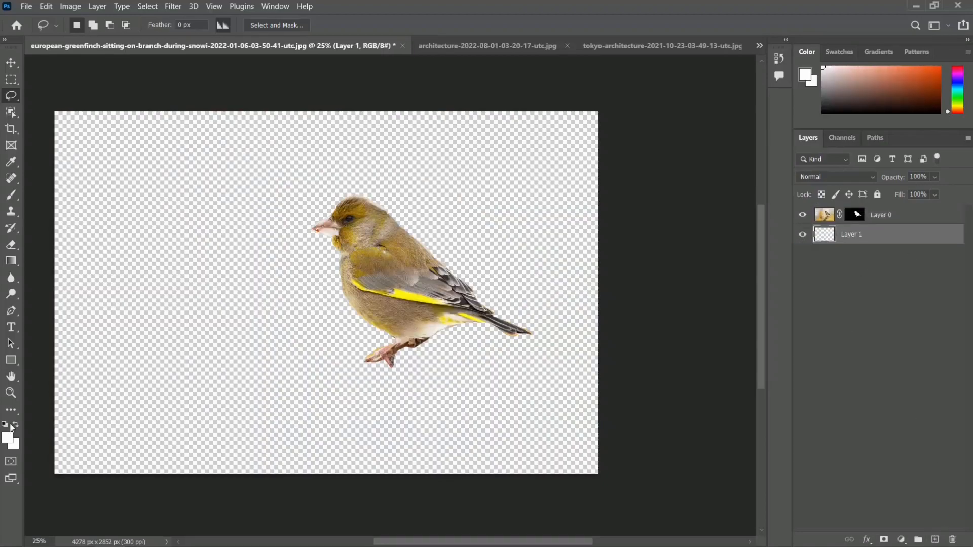
key("alt+BackSpace")
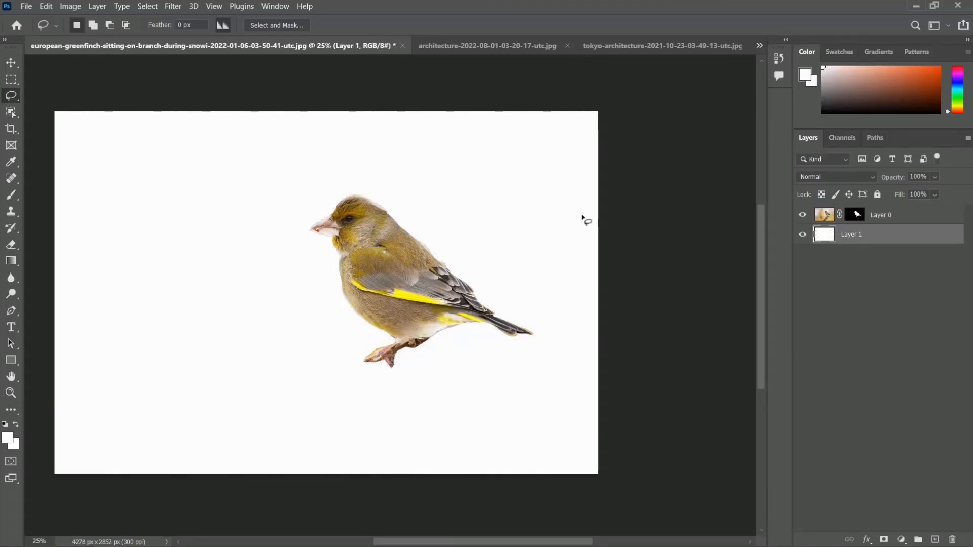
left_click(803, 216)
left_click(802, 216)
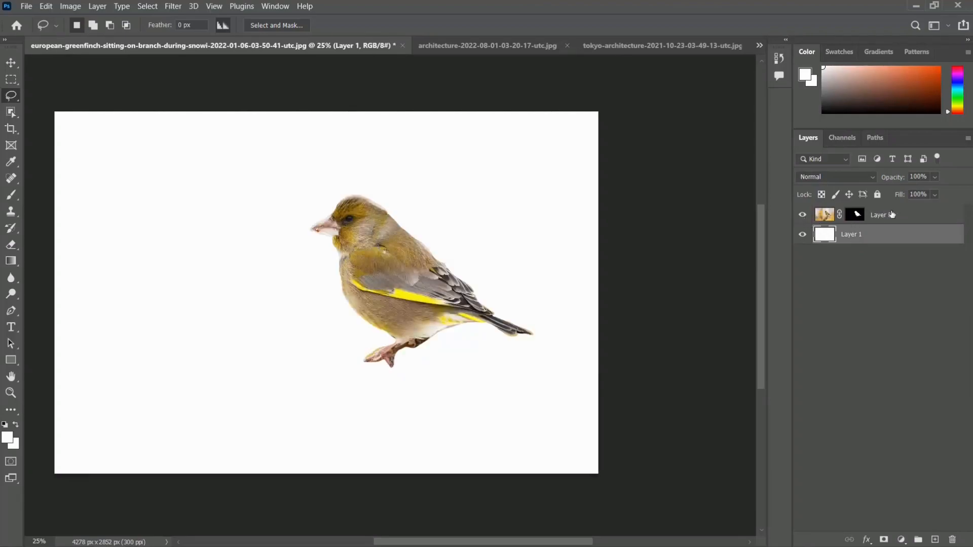
- Load the bird layer's mask as a selection
left_click(855, 215)
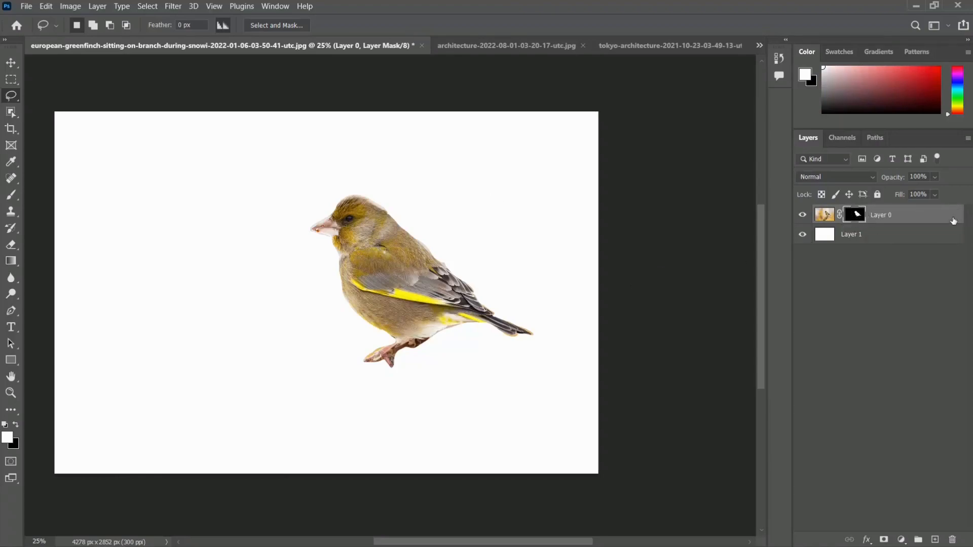
left_click(856, 216, "ctrl")
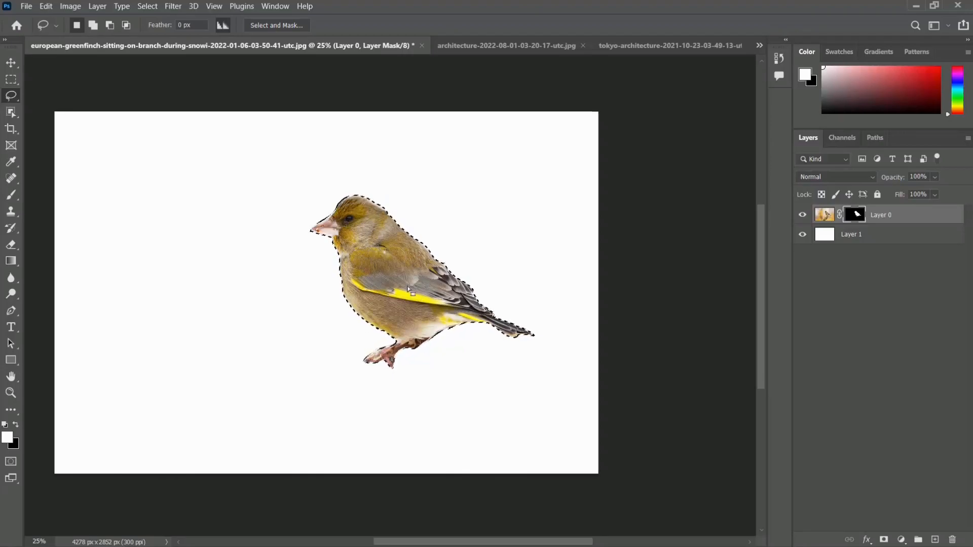
key("ctrl+plus")
key("ctrl+plus")
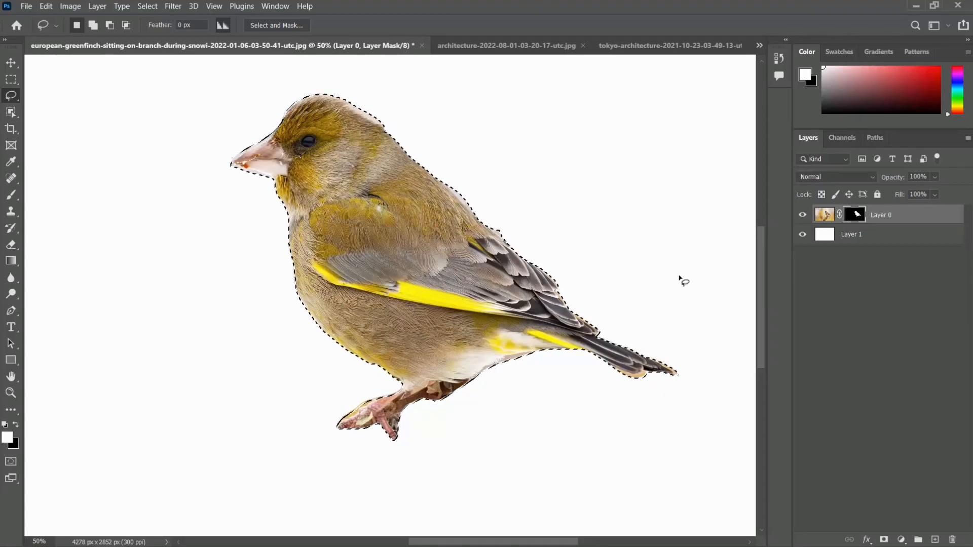
key("ctrl+minus")
key("ctrl+plus")
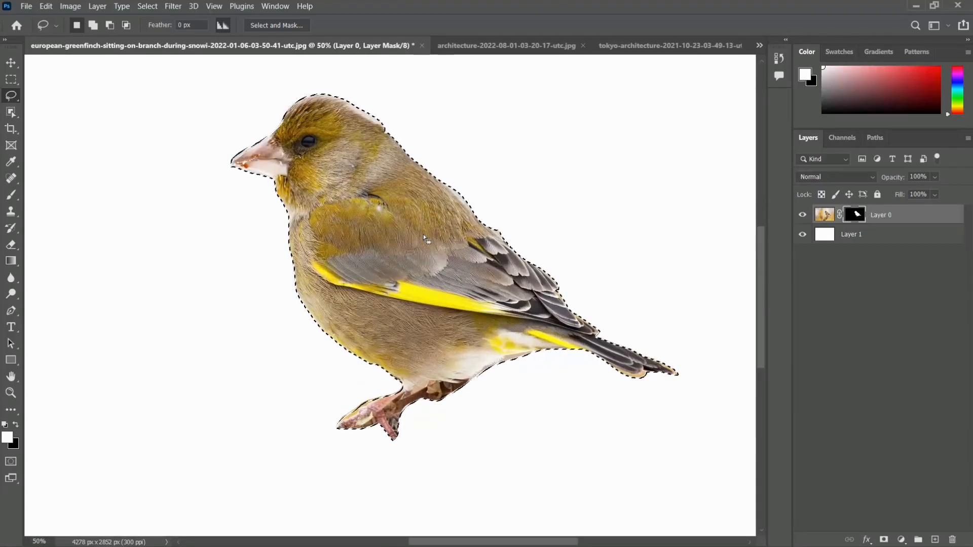
- Subtract the sliver of background along the bird's upper wing feathers from the lasso selection
key("ctrl+plus")
key("ctrl+plus")
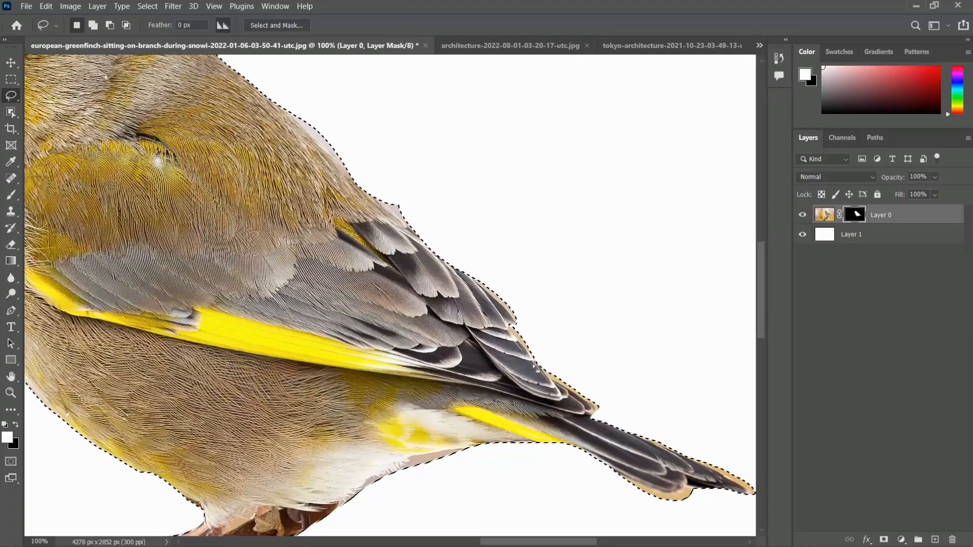
key("ctrl+plus")
key("ctrl+plus")
left_click_drag(450, 292, 242, 246)
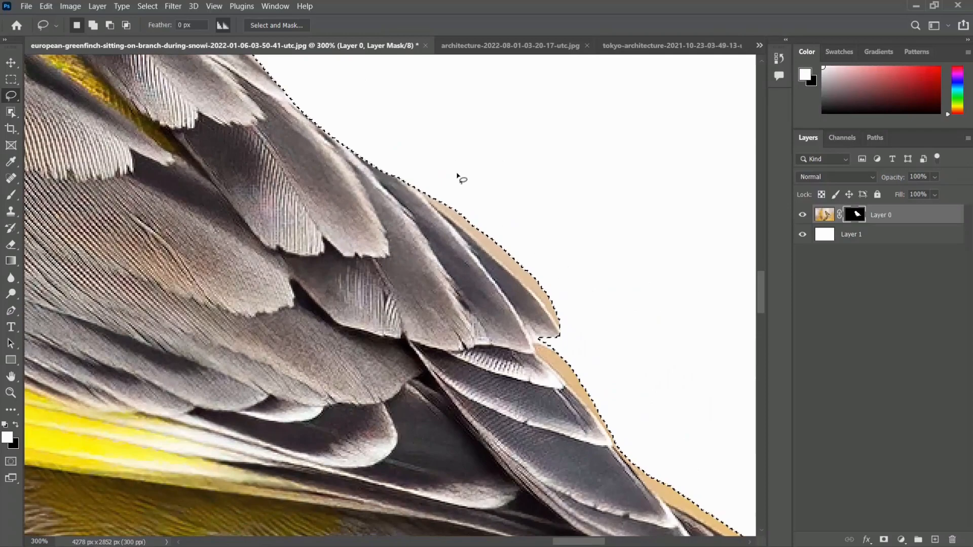
left_click(111, 27)
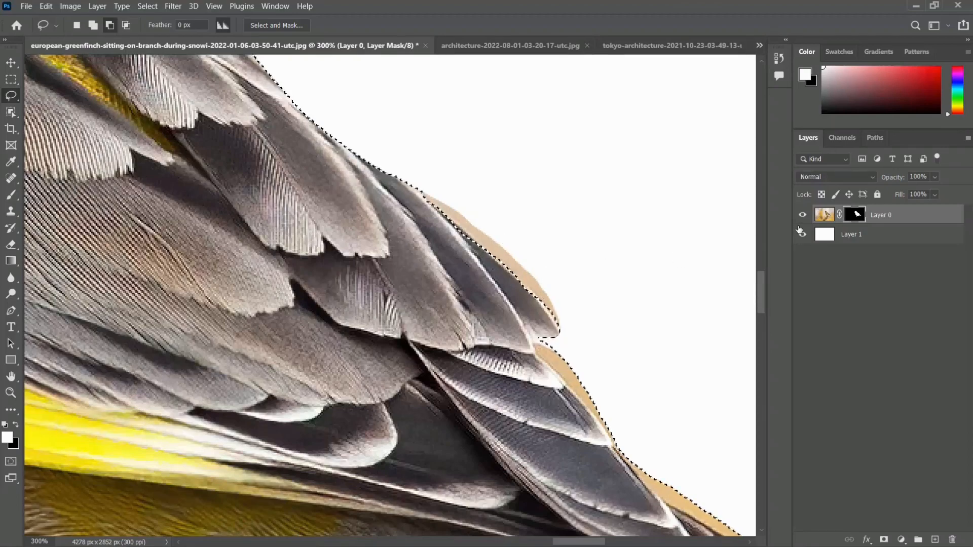
- Delete the bird layer's mask and subtract the background strip beside the lower wing feathers from the selection
left_click_drag(855, 217, 952, 540)
left_click(559, 218)
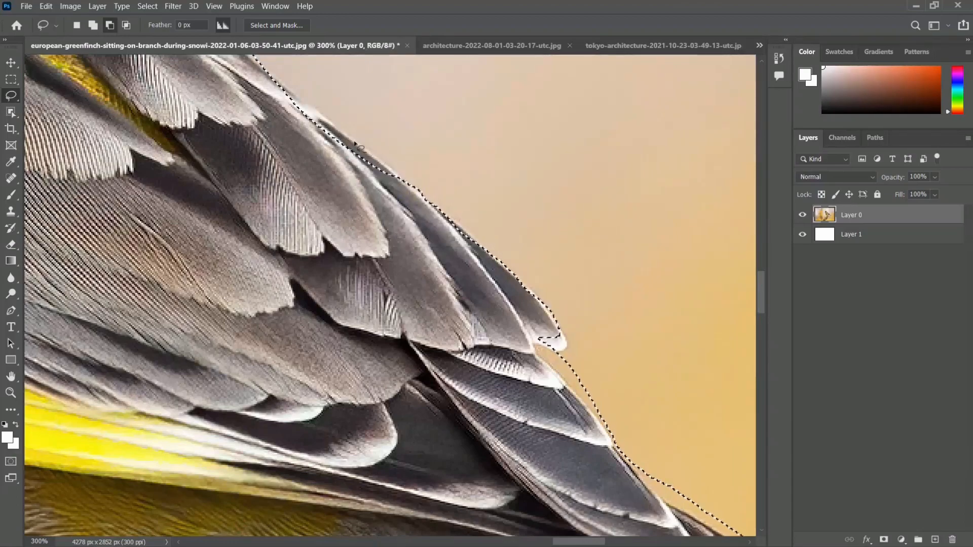
scroll(445, 207, "up", 3)
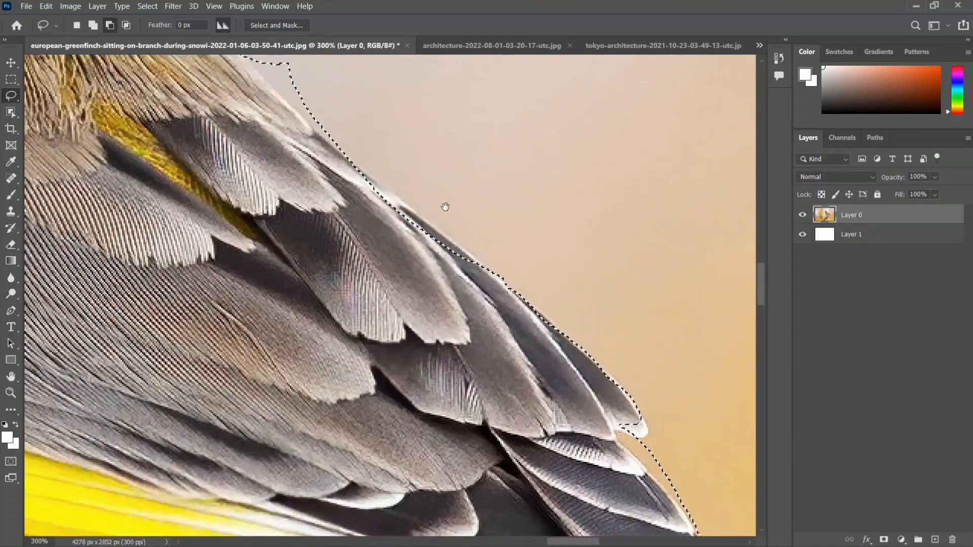
scroll(526, 193, "up", 2)
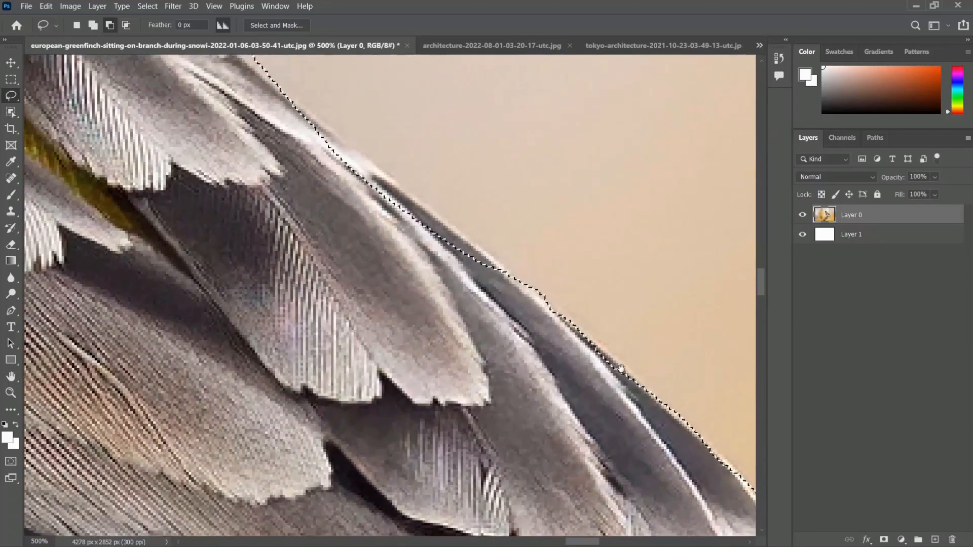
left_click_drag(617, 304, 425, 152)
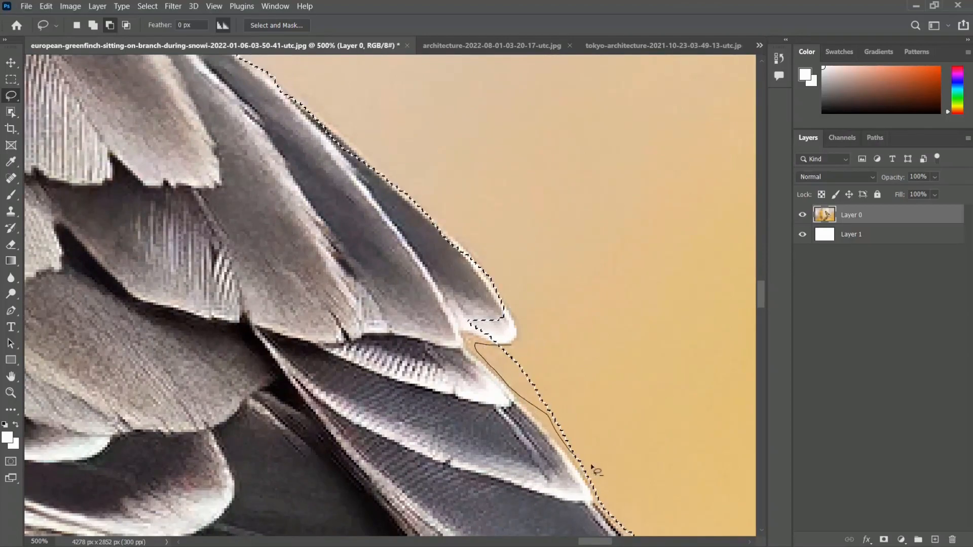
left_click_drag(516, 350, 514, 348)
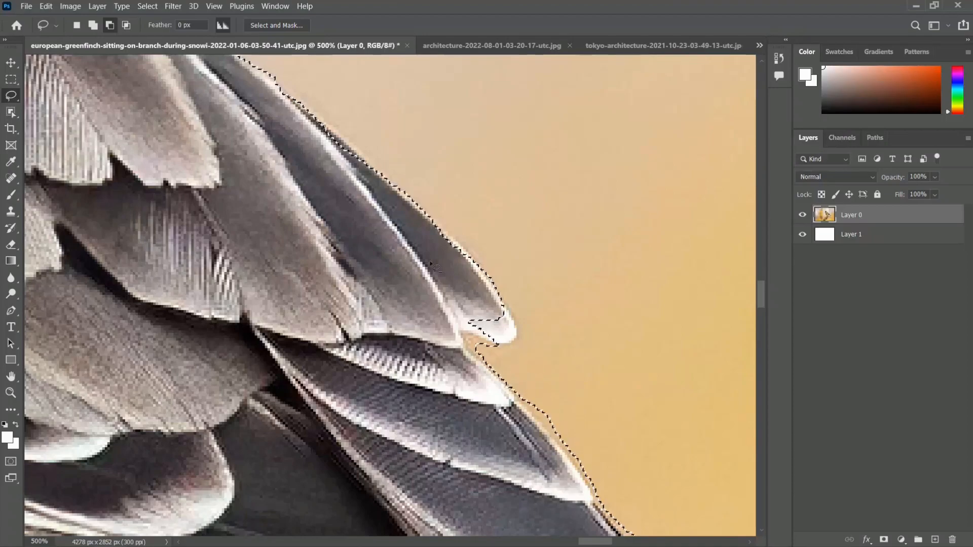
- Trim the leftover background beside the lower wing feathers from the selection and add the white feather tip to it
left_click(77, 24)
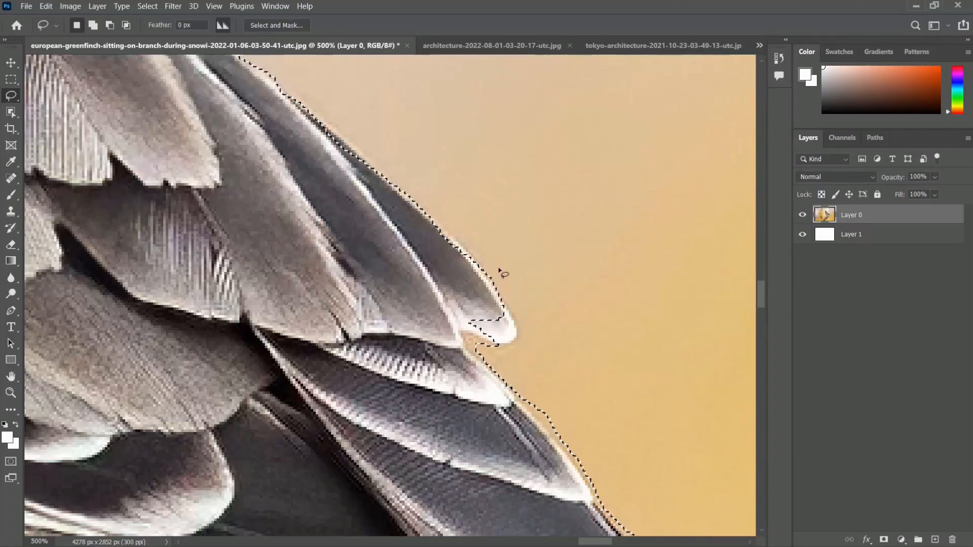
key("alt")
key("alt")
key("alt")
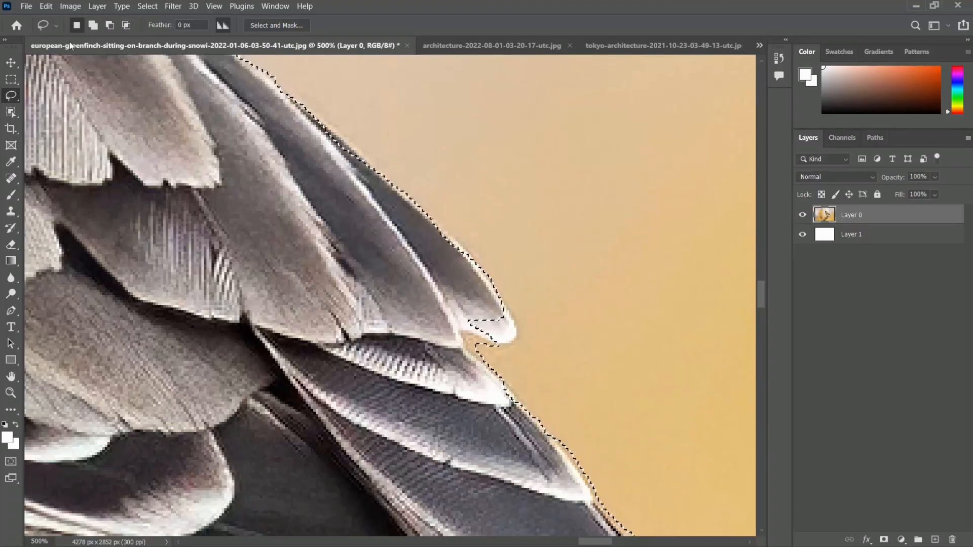
left_click(93, 26)
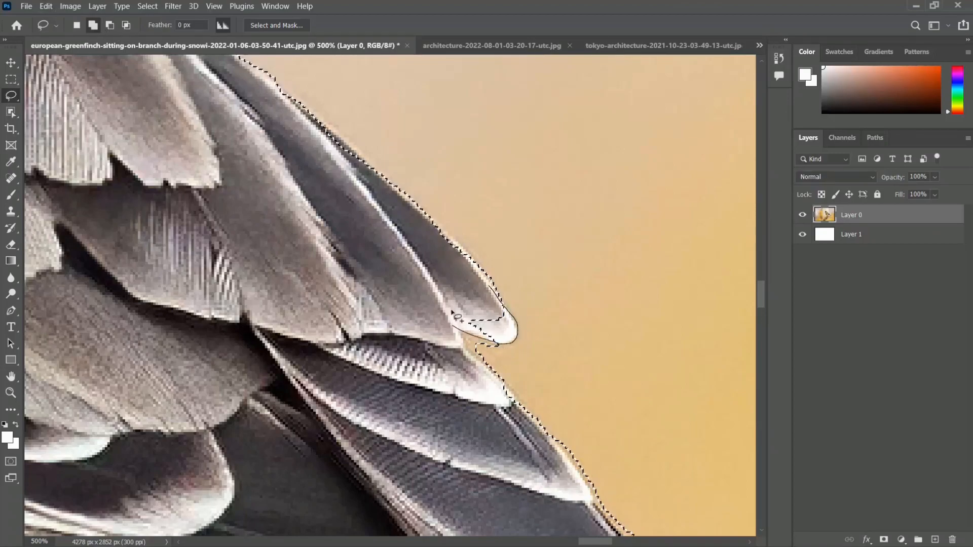
left_click_drag(499, 297, 498, 295)
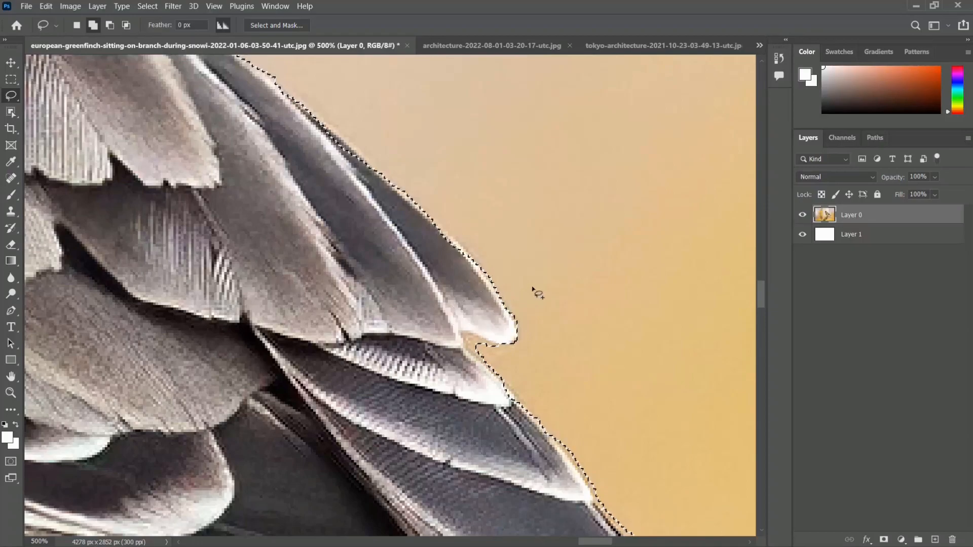
- Add a layer mask to the bird layer from the refined bird selection
key("ctrl+minus")
key("ctrl+minus")
key("ctrl+minus")
key("ctrl+minus")
key("ctrl+minus")
key("ctrl+minus")
key("ctrl+minus")
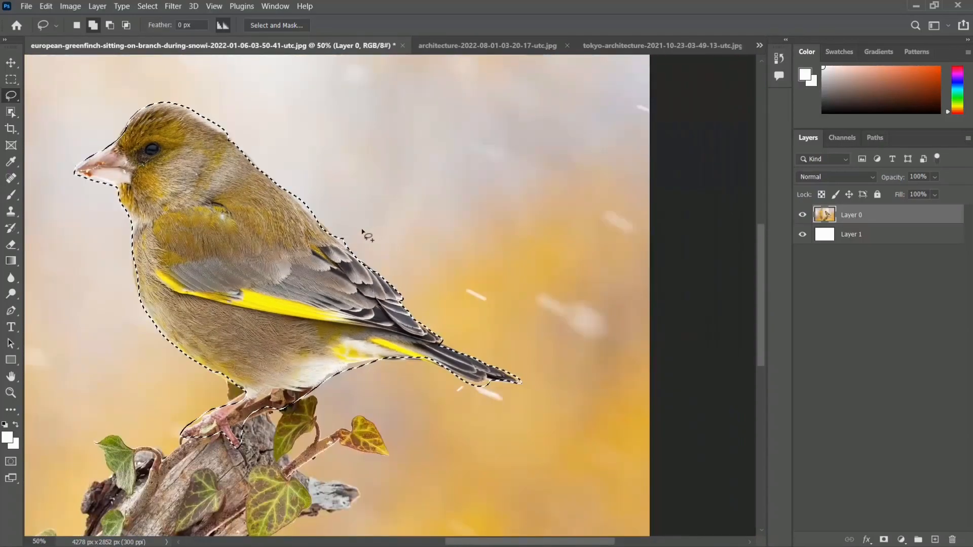
left_click_drag(330, 187, 460, 215)
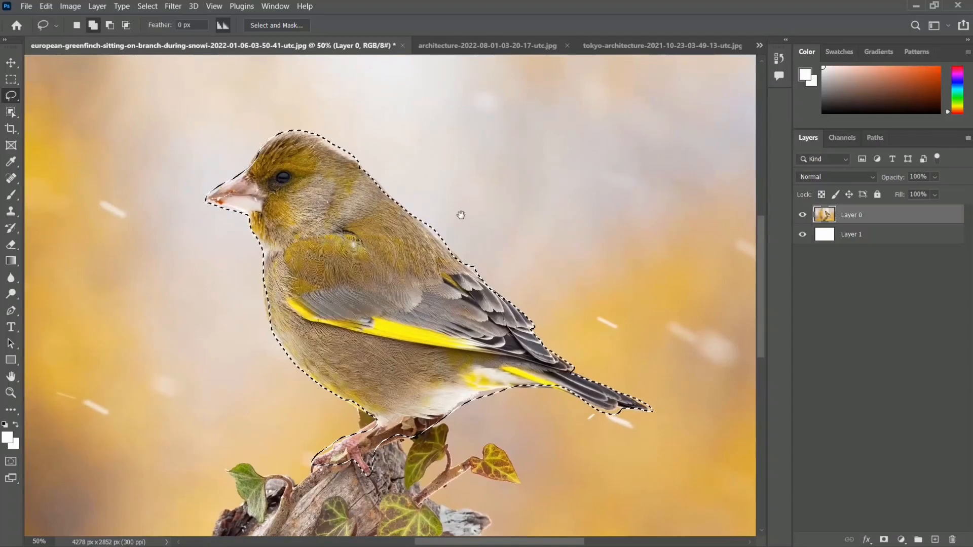
key("ctrl+plus")
key("ctrl+plus")
key("ctrl+minus")
key("ctrl+minus")
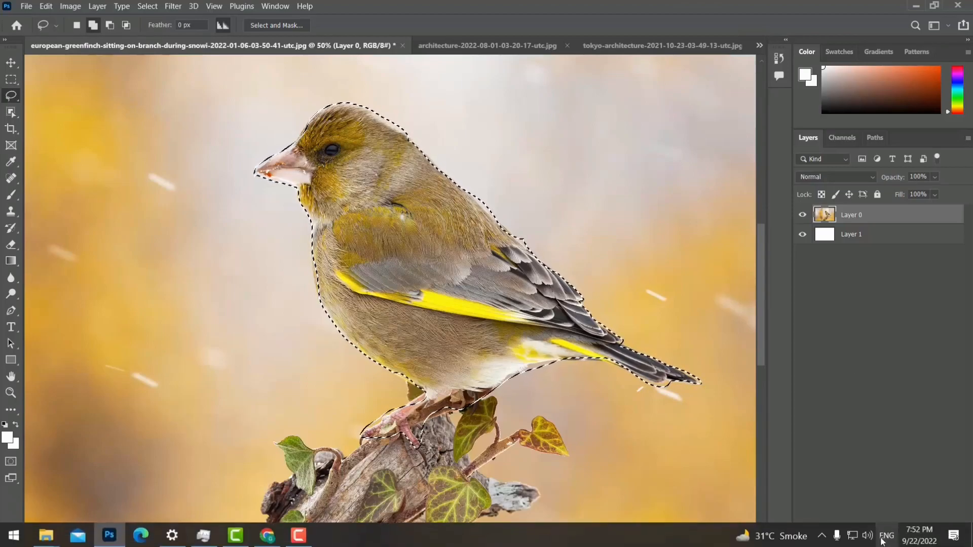
left_click(884, 540)
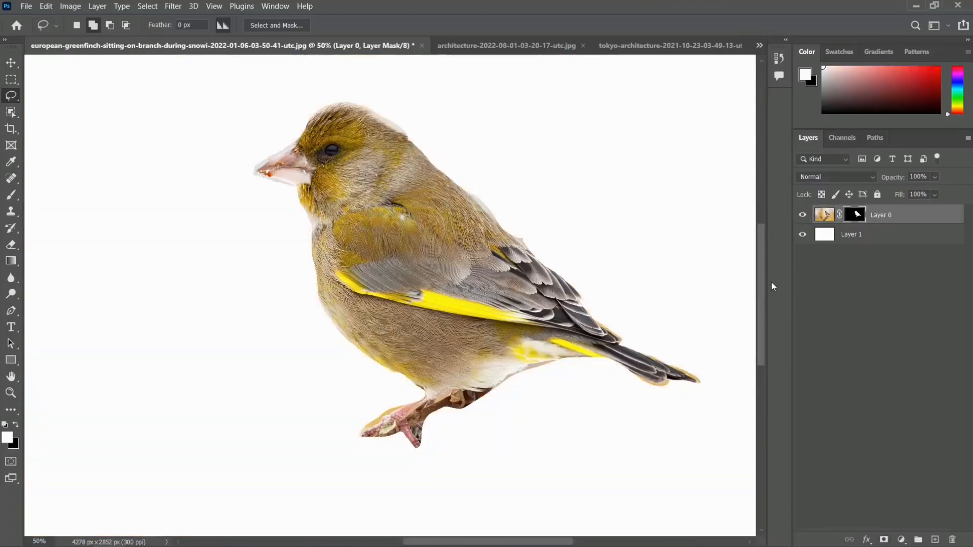
- Paint black on the bird layer's mask along the wing, back and head with a soft brush enlarged up to 300 px
left_click(16, 426)
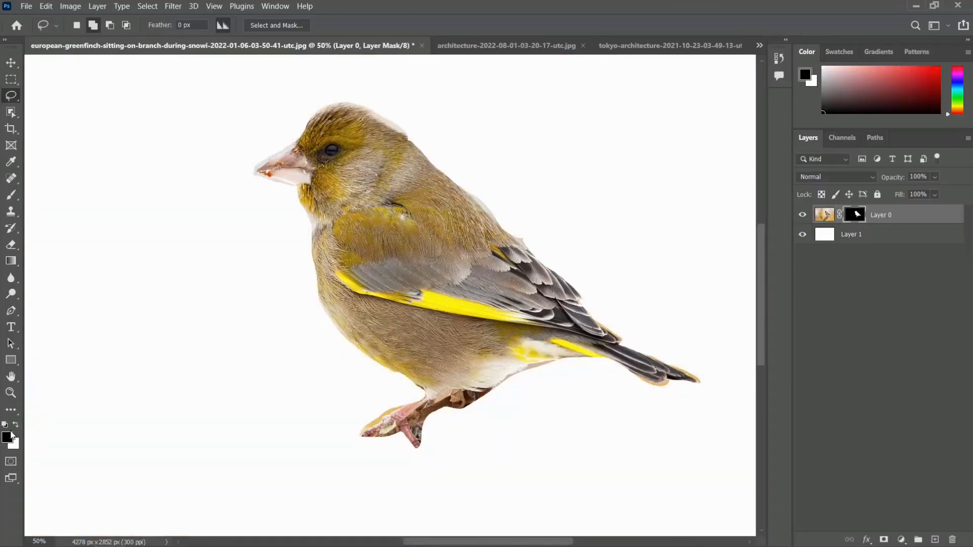
left_click(11, 195)
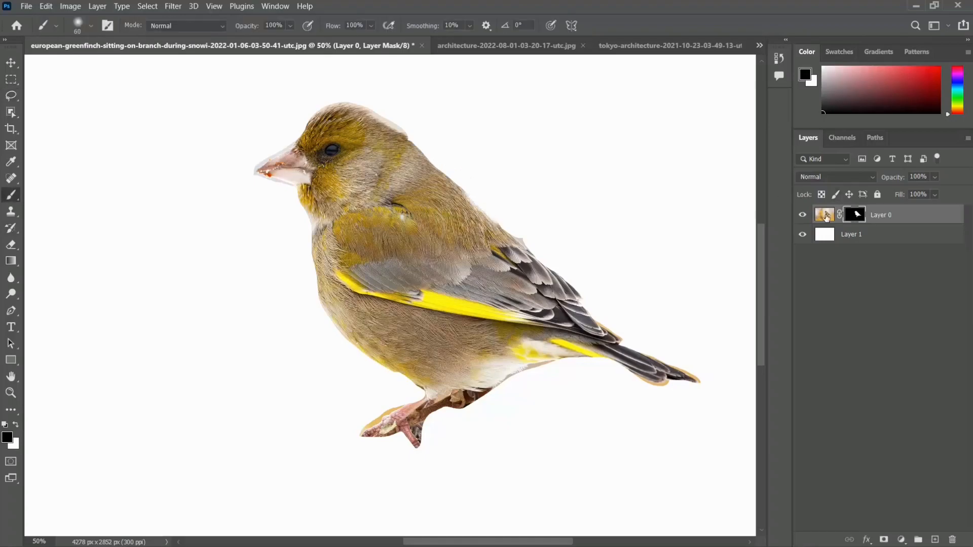
left_click(825, 216)
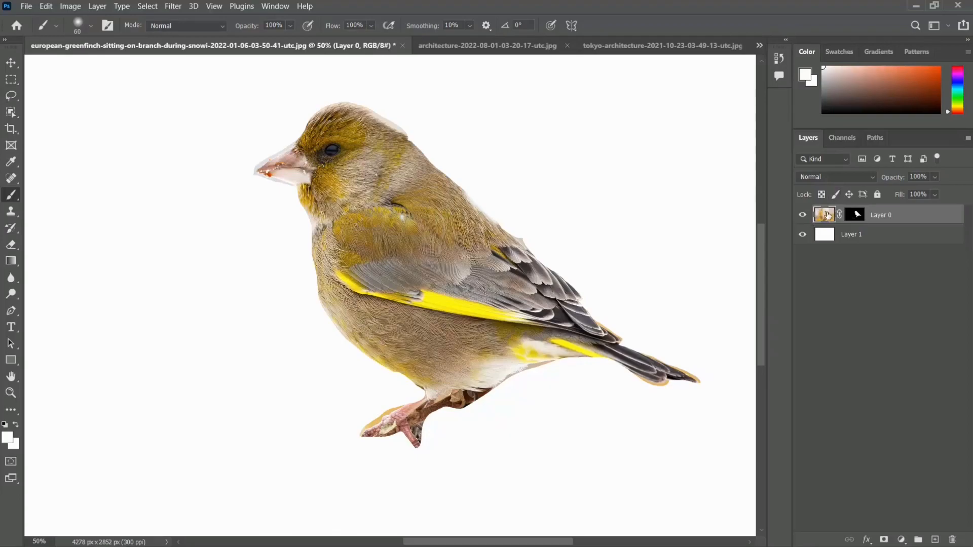
left_click(854, 215)
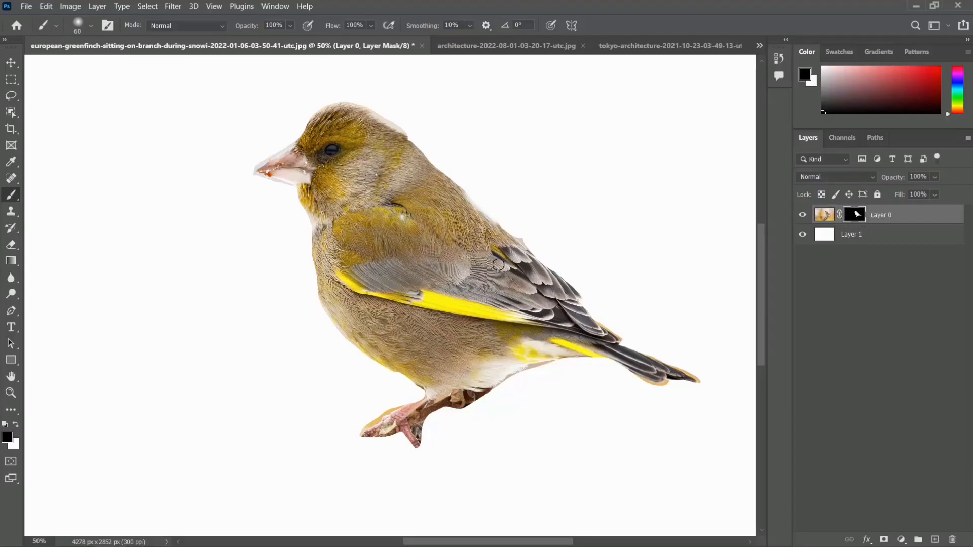
left_click_drag(505, 226, 564, 276)
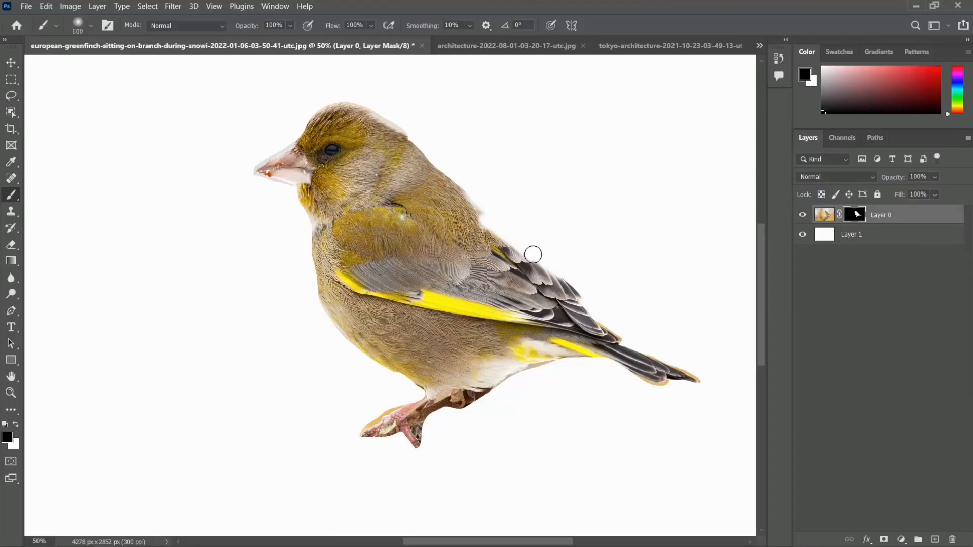
key("bracketright")
key("bracketright")
key("bracketright")
mouse_move(532, 250)
left_mouse_down()
mouse_move(473, 218)
mouse_move(532, 243)
mouse_move(410, 144)
mouse_move(608, 325)
left_mouse_up()
mouse_move(466, 213)
left_mouse_down()
mouse_move(396, 135)
mouse_move(357, 127)
left_mouse_up()
left_click_drag(581, 308, 626, 335)
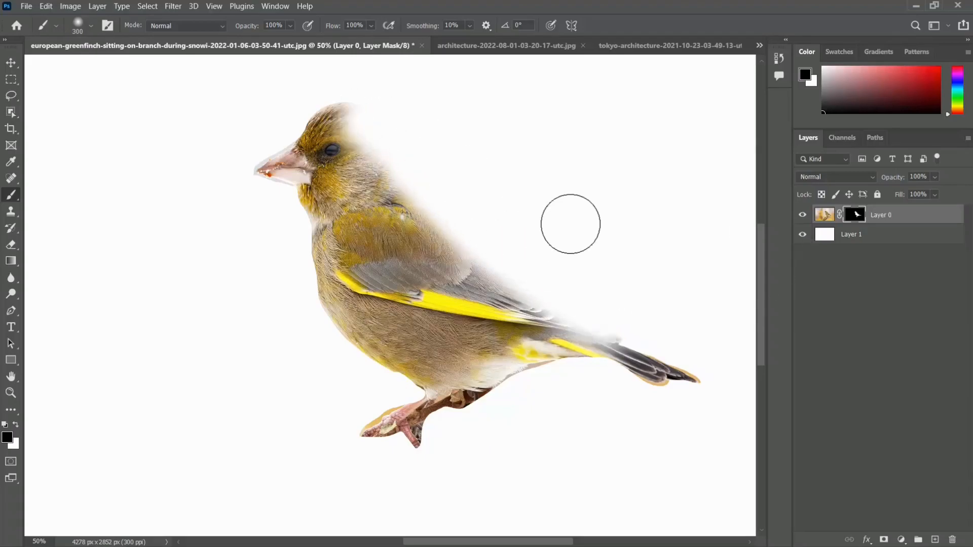
- Undo the brush strokes on the mask and the mask itself to return to the bird selection
key("ctrl+z")
key("ctrl+z")
key("ctrl+z")
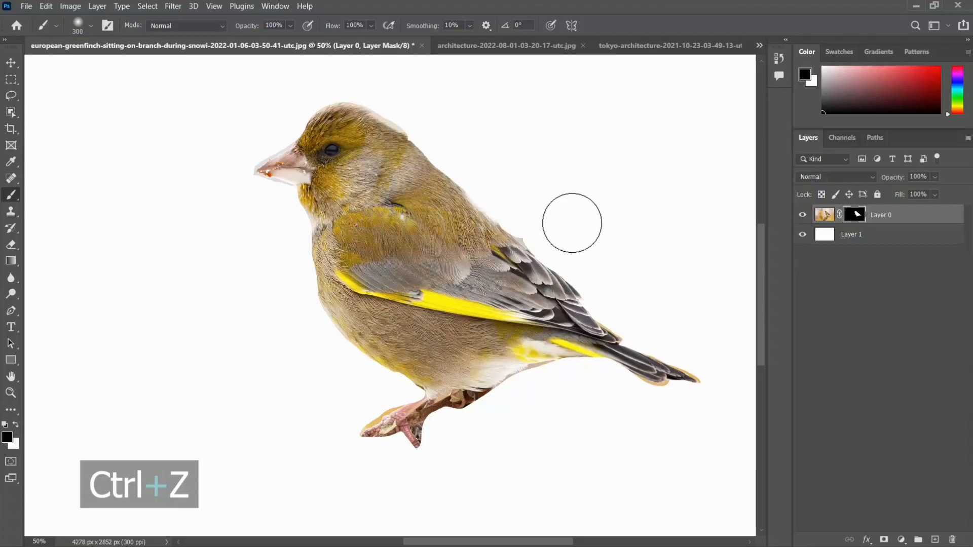
key("ctrl+z")
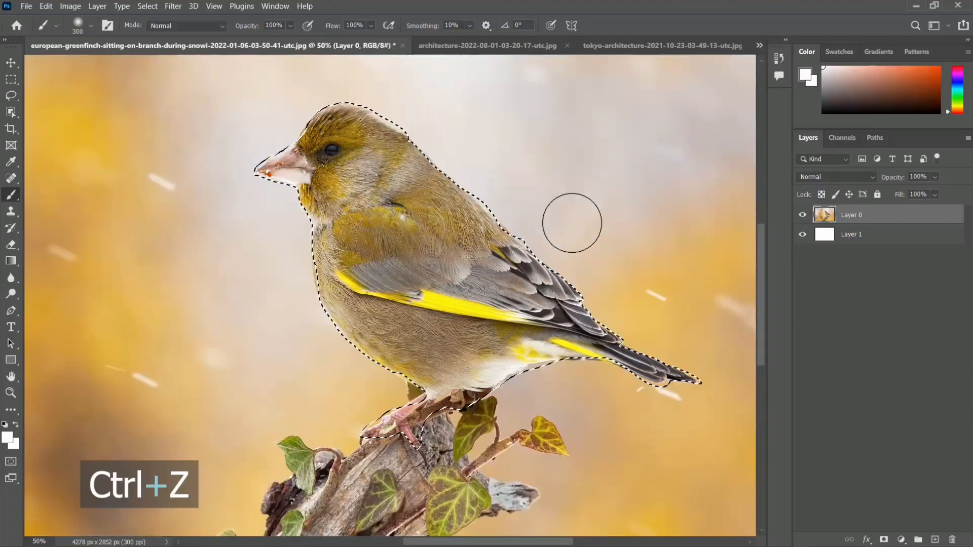
- Copy the selected bird onto its own layer and toggle the original photo layer's visibility to preview the cutout
left_click(15, 61)
scroll(538, 234, "down", 1)
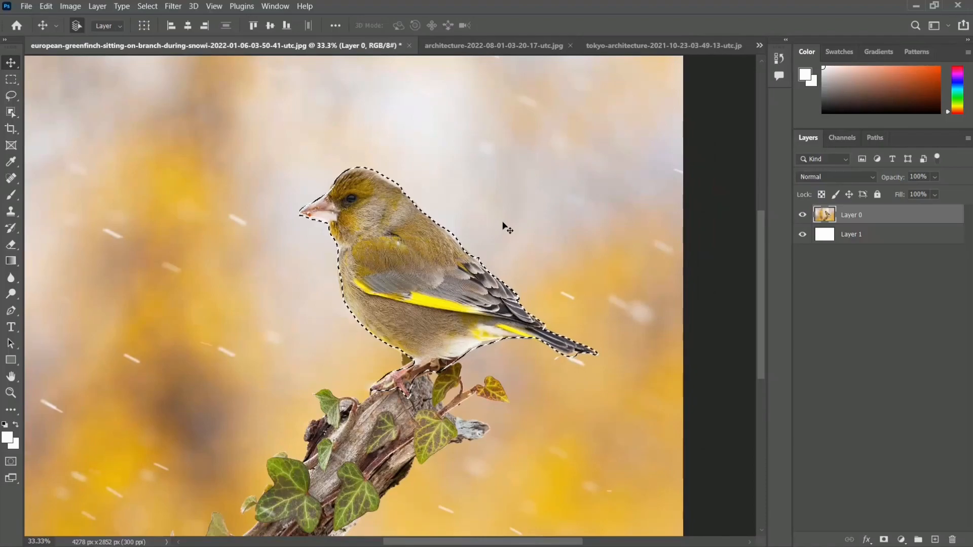
key("ctrl+j")
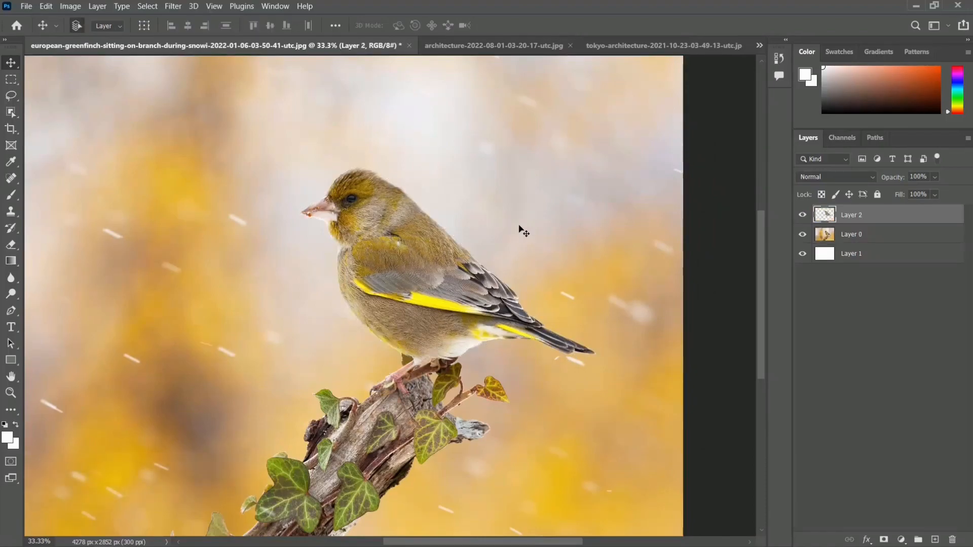
left_click(803, 235)
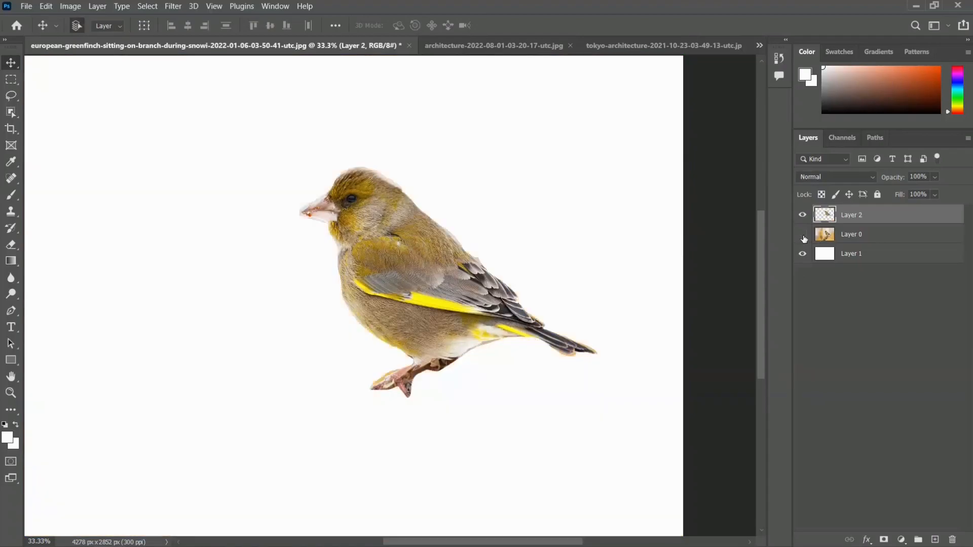
left_click(802, 235)
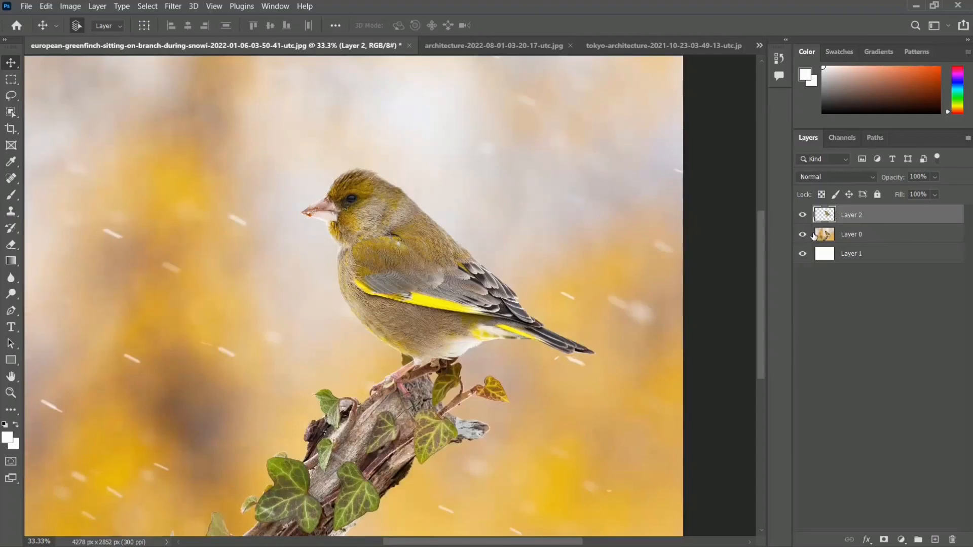
- Undo the visibility changes and the bird layer copy
key("ctrl+z")
key("ctrl+z")
key("ctrl+z")
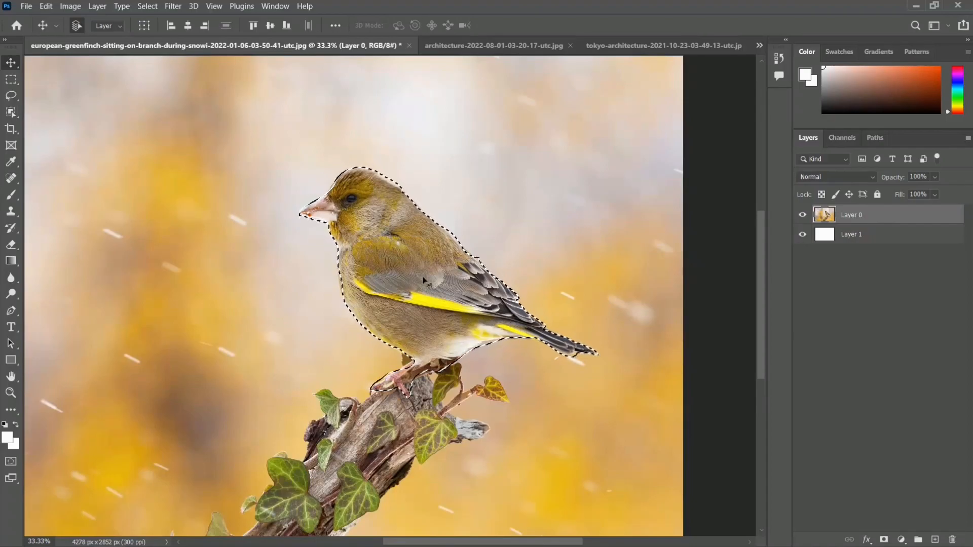
- Duplicate the selected bird to a new layer again, checking the cutout by briefly hiding the original photo layer
key("ctrl")
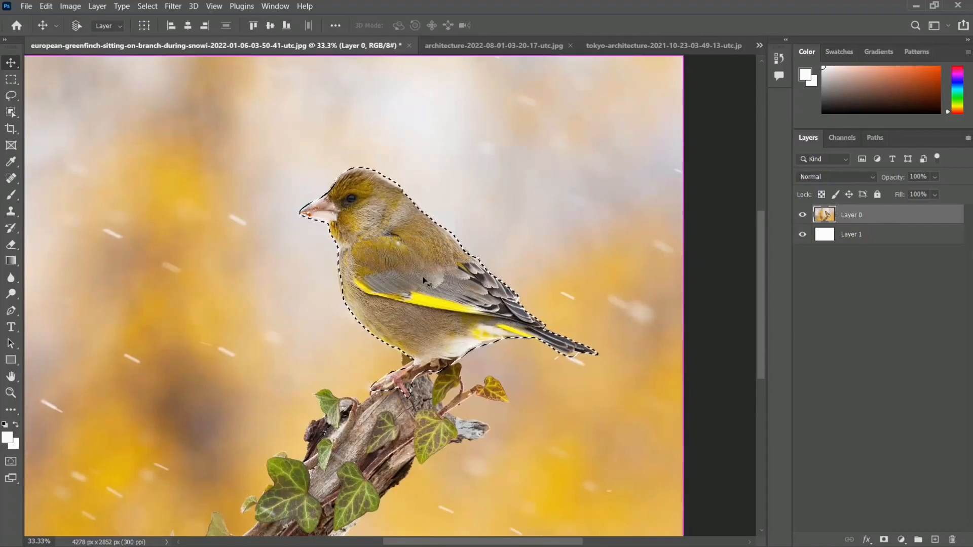
key("ctrl+j")
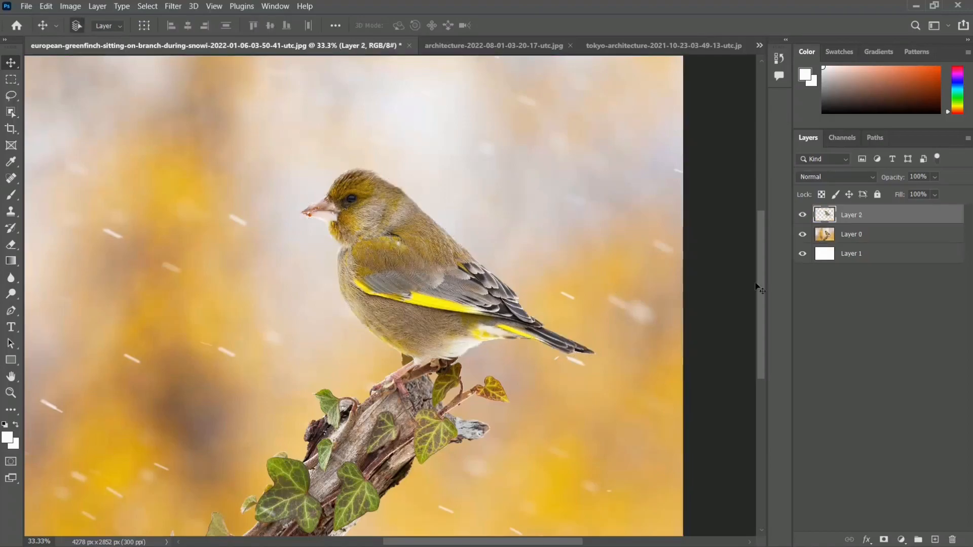
left_click(802, 235)
left_click(802, 234)
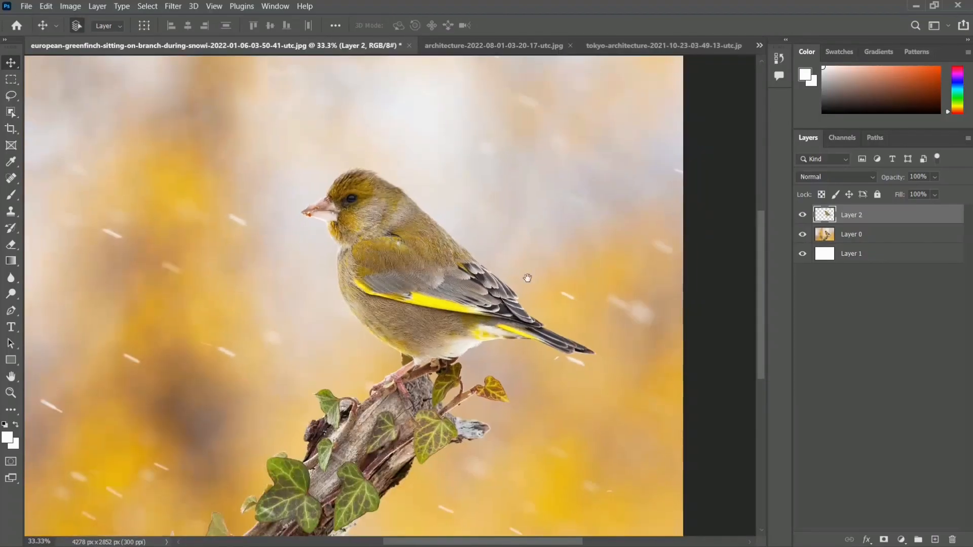
left_click_drag(540, 298, 513, 274)
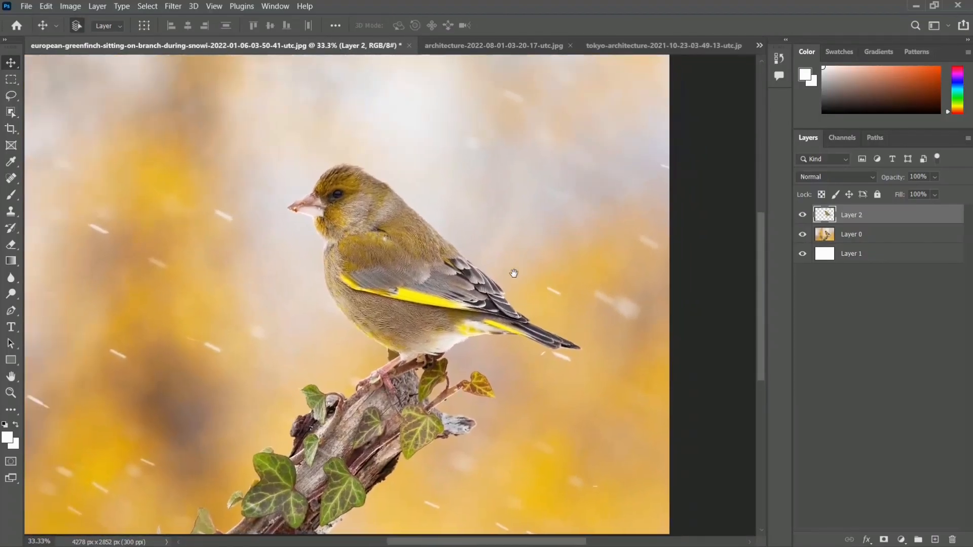
left_click(513, 44)
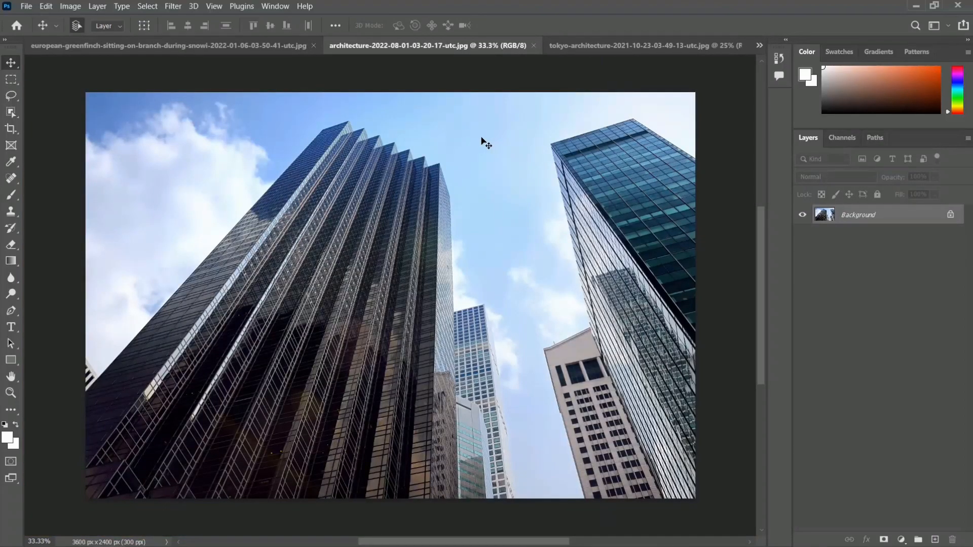
left_click(14, 95)
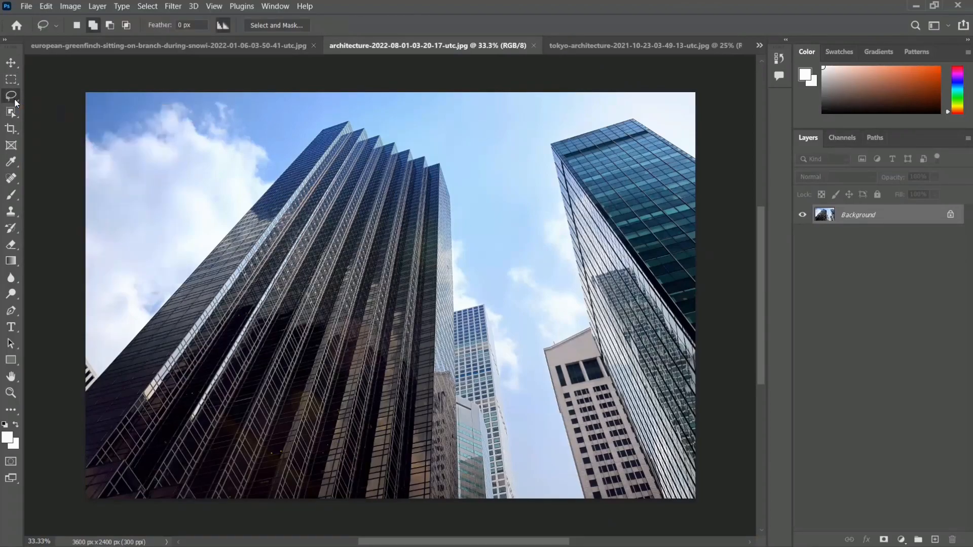
right_click(16, 103)
left_click(15, 94)
right_click(10, 98)
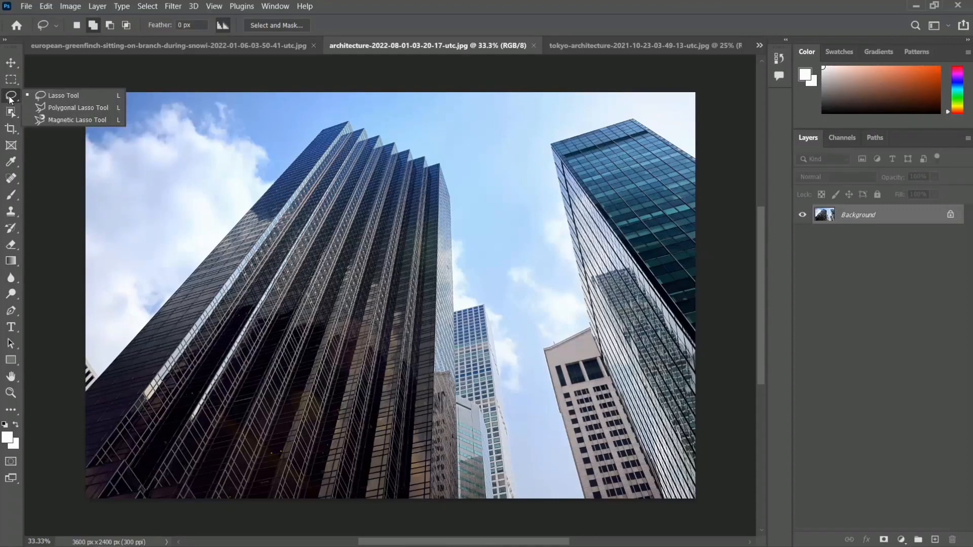
left_click(100, 112)
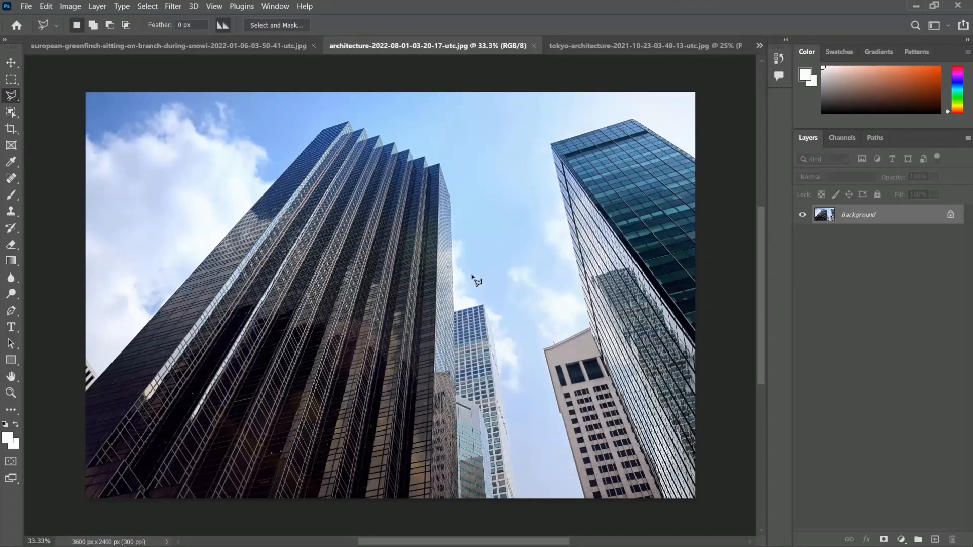
key("ctrl+plus")
key("ctrl+plus")
key("ctrl+plus")
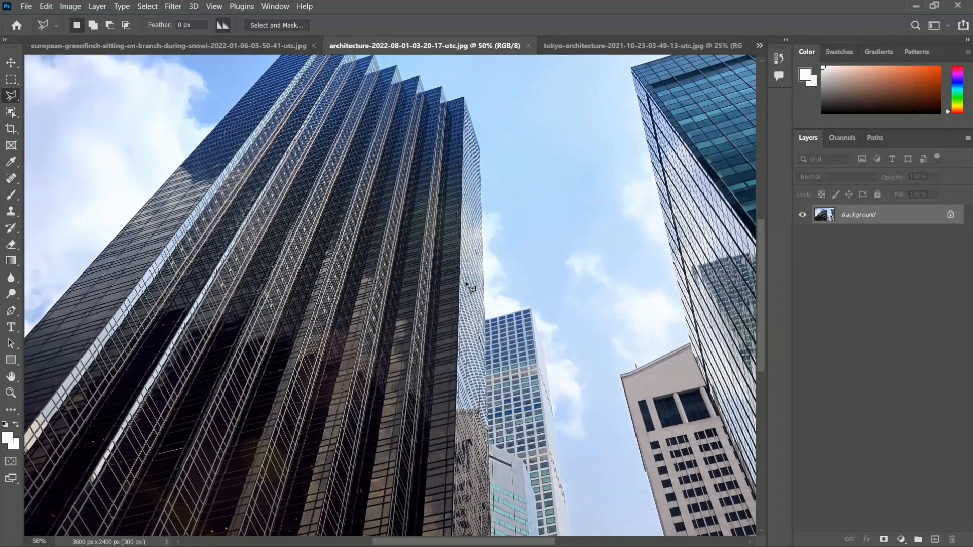
key("ctrl+plus")
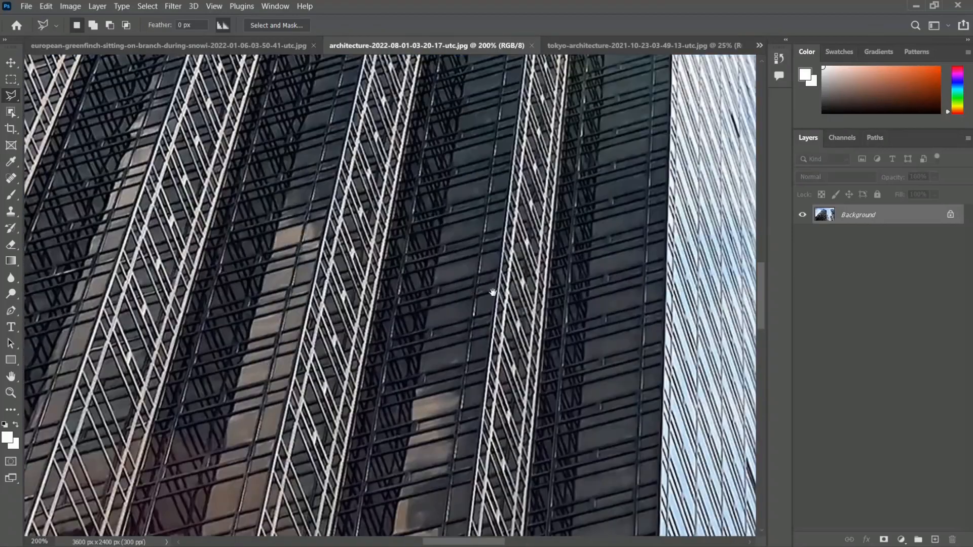
left_click_drag(478, 286, 169, 235)
left_click_drag(329, 279, 246, 176)
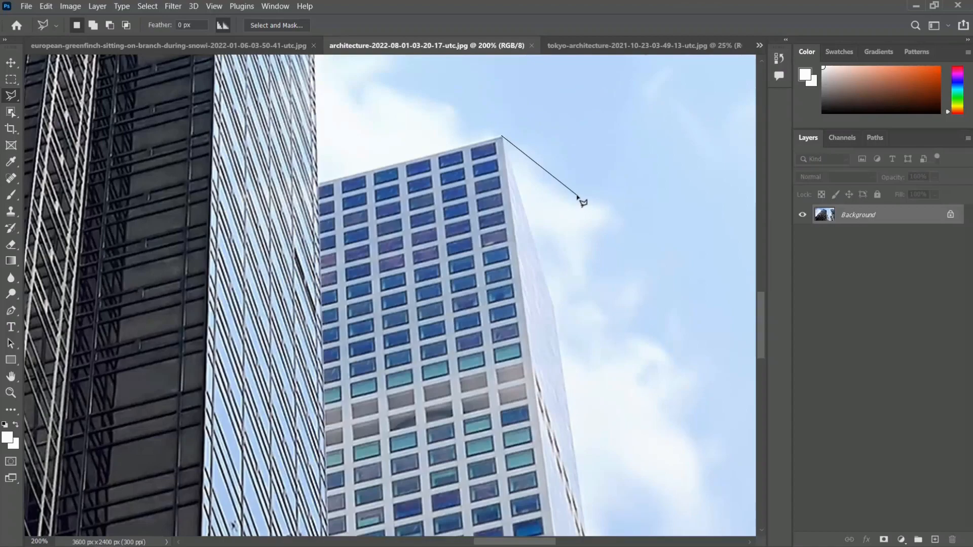
scroll(582, 203, "down", 2)
scroll(584, 205, "down", 1)
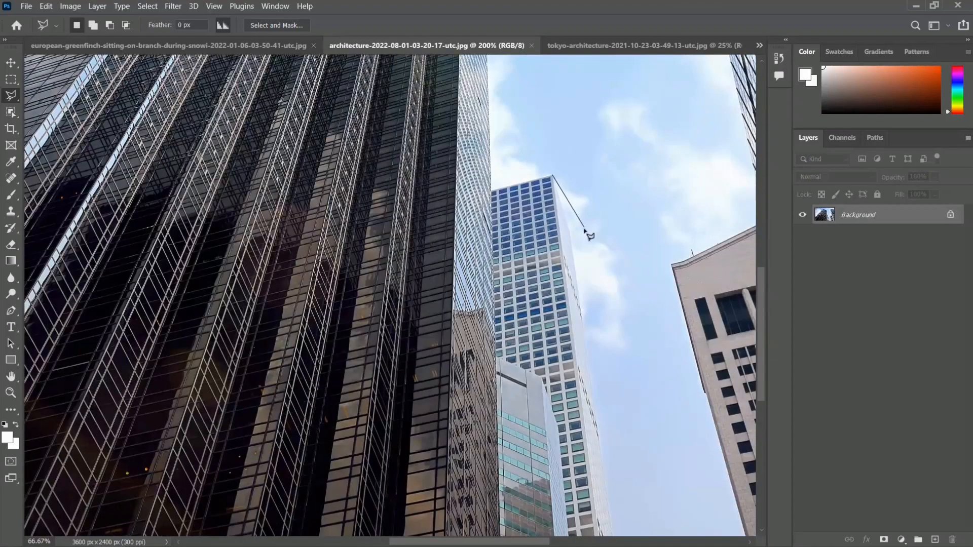
scroll(583, 213, "down", 1)
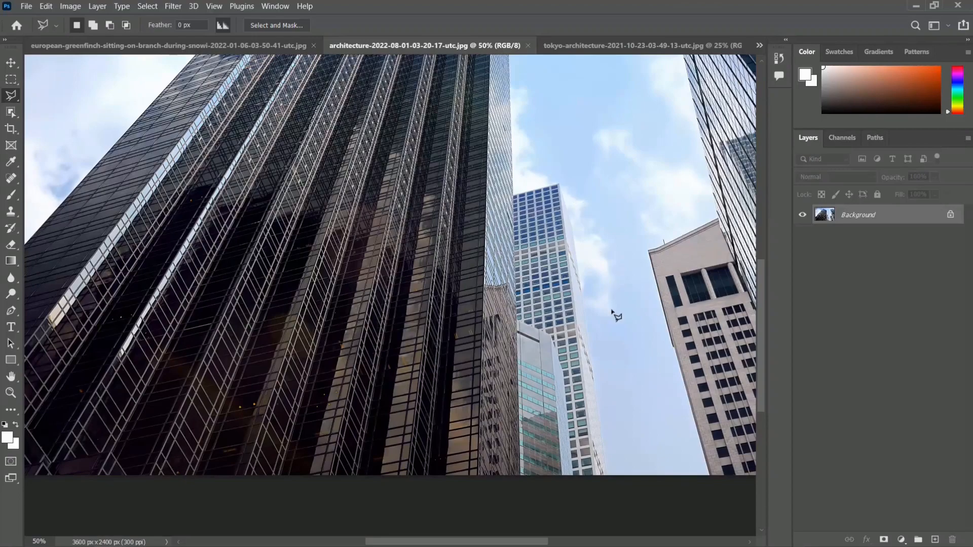
- Start a polygonal lasso outline at the image's bottom edge beside the white tower and trace up its outer edge
left_click(607, 475)
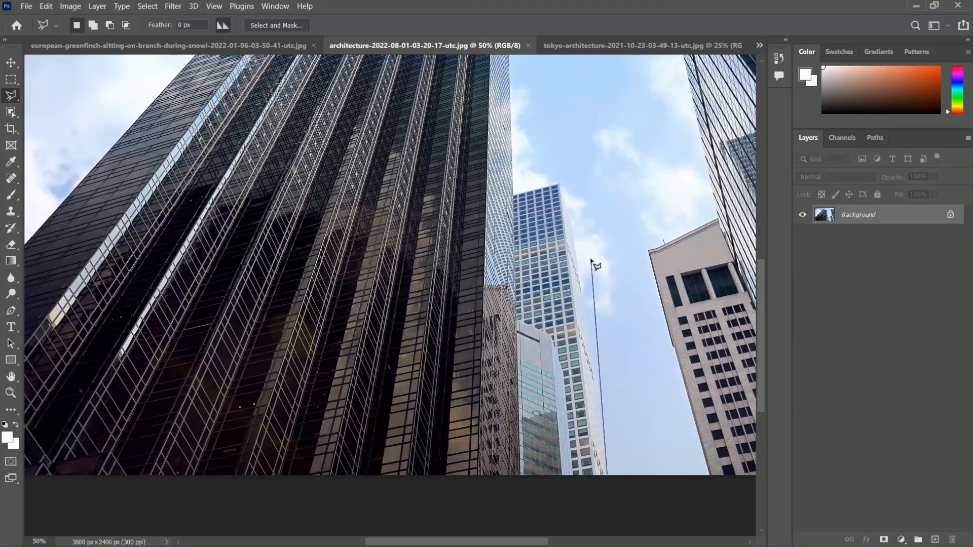
scroll(592, 261, "up", 1)
left_click_drag(594, 247, 541, 217)
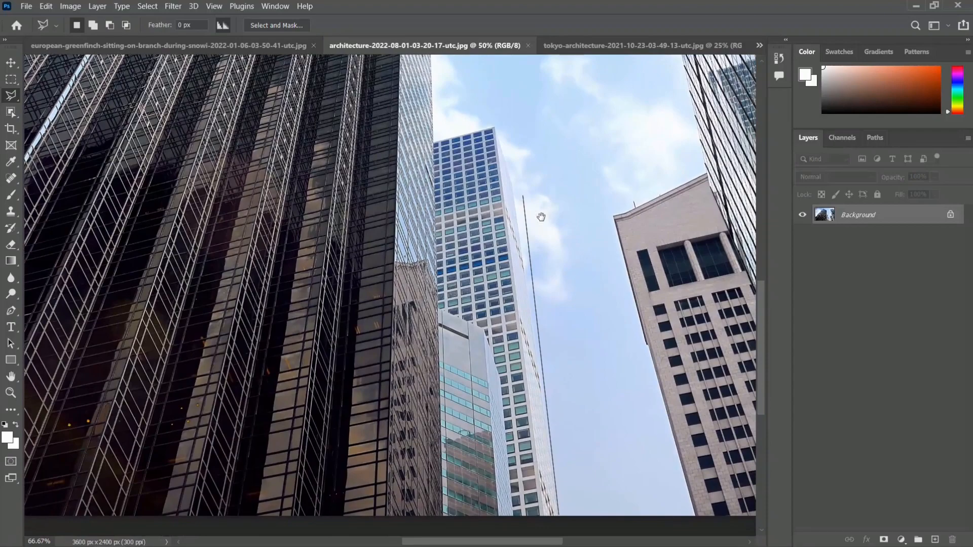
scroll(541, 217, "up", 1)
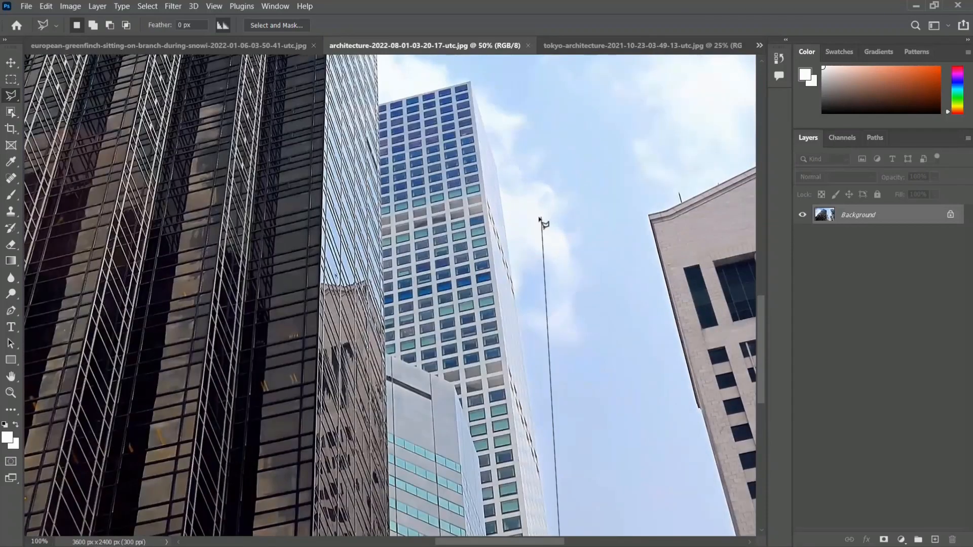
left_click_drag(512, 167, 487, 256)
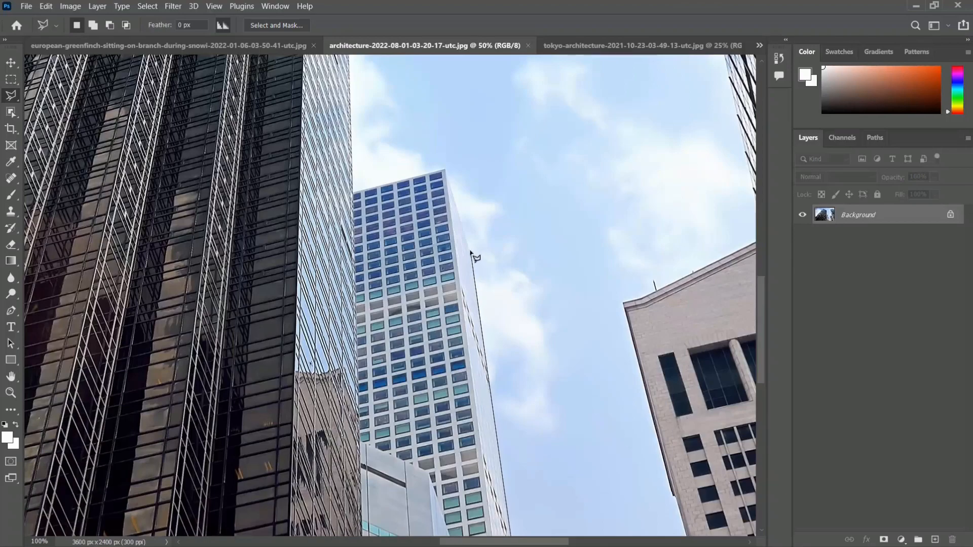
scroll(470, 252, "up", 3)
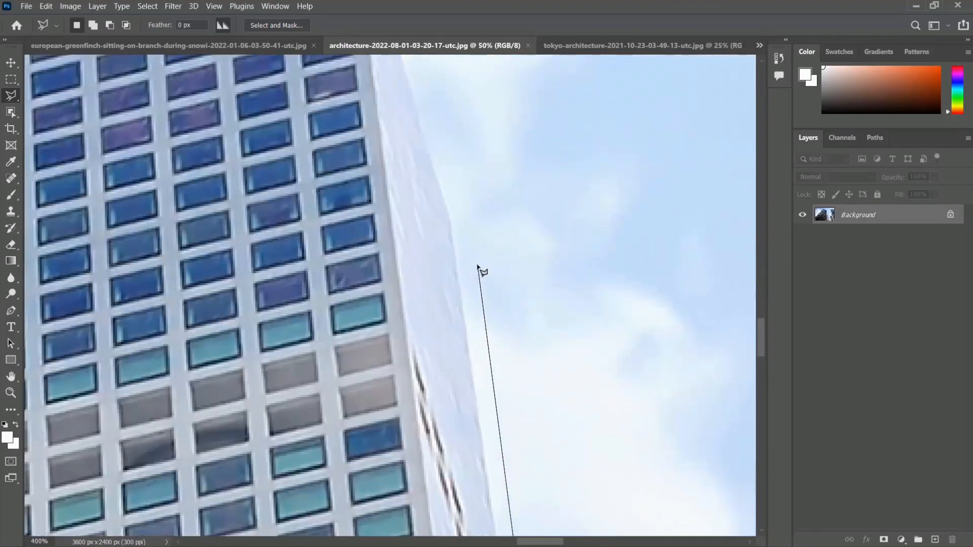
left_click(451, 221)
- Continue the polygonal outline to the white tower's top corner and along its roofline to the dark skyscraper
key("space")
left_click_drag(429, 158, 569, 372)
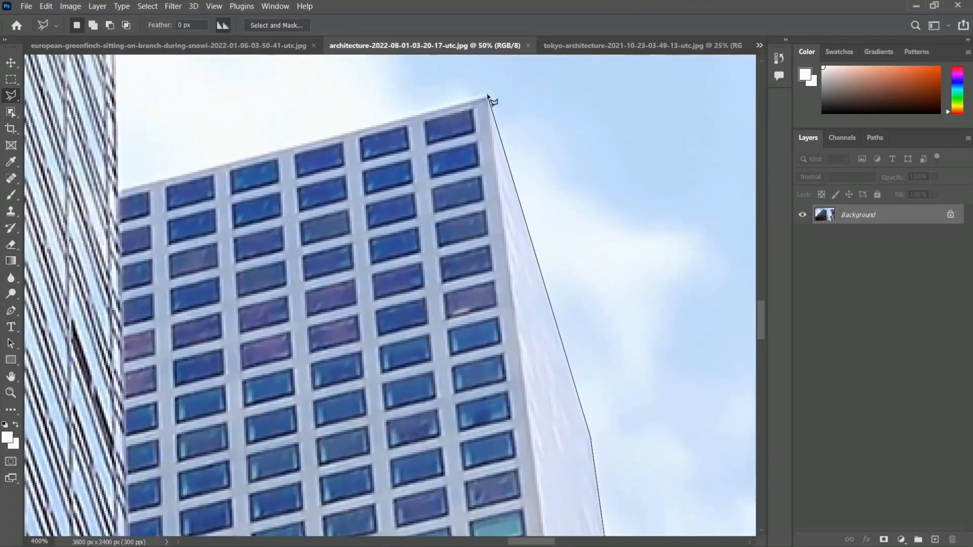
left_click(488, 95)
key("space")
left_click_drag(301, 118, 539, 157)
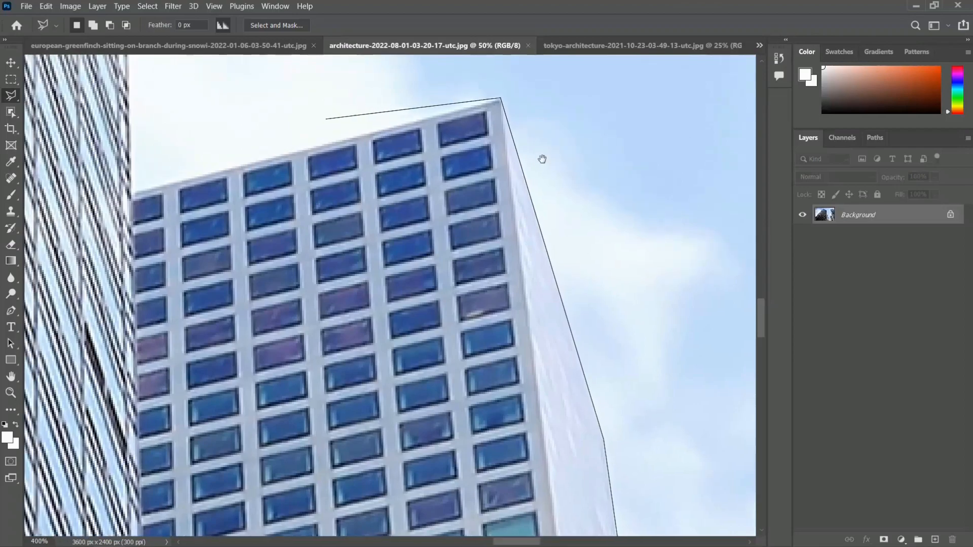
left_click(360, 228)
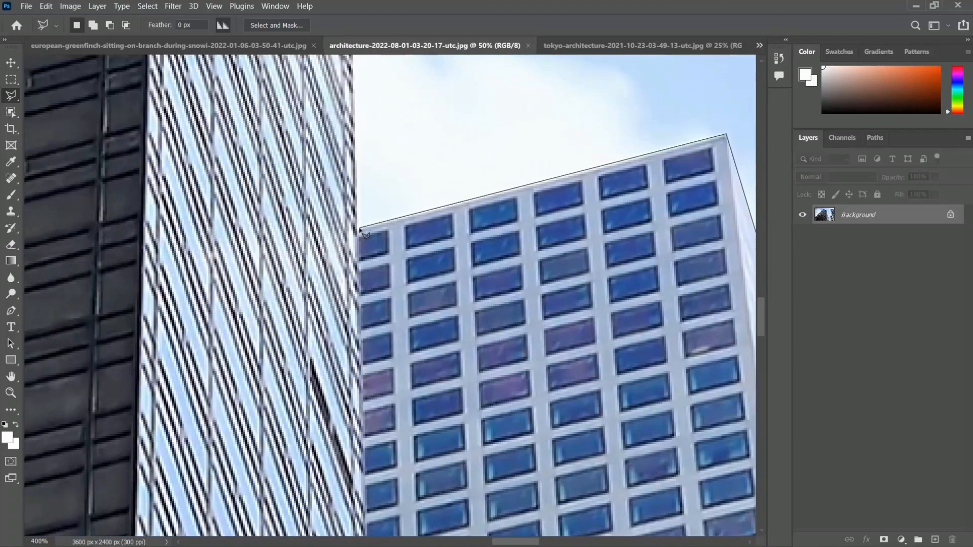
- Continue the polygonal outline up the dark skyscraper's outer side edge to its nearest roof corner
key("space")
left_click_drag(396, 158, 438, 429)
left_click_drag(425, 223, 428, 410)
left_click_drag(428, 91, 453, 451)
left_click_drag(411, 91, 433, 385)
left_click_drag(426, 213, 447, 435)
scroll(437, 229, "down", 3)
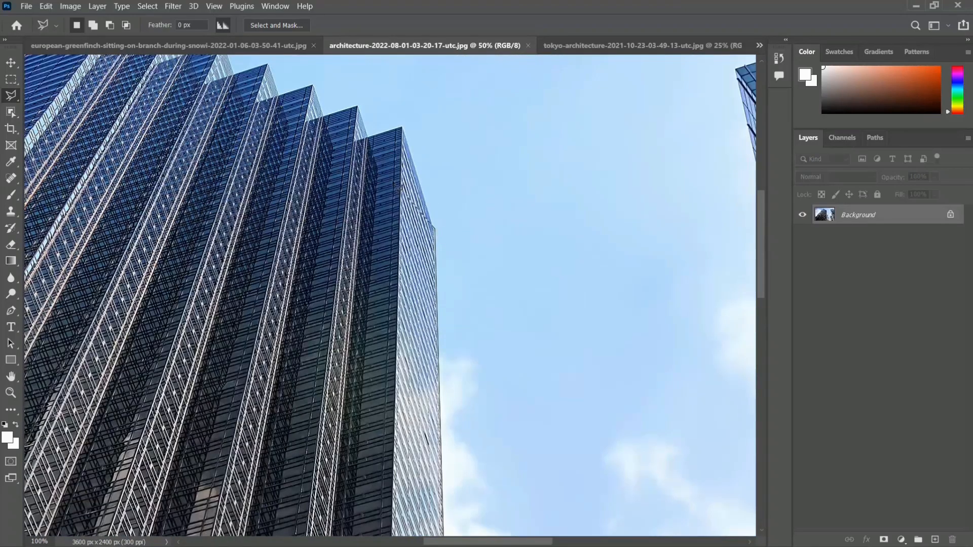
key("space")
left_click_drag(410, 155, 416, 175)
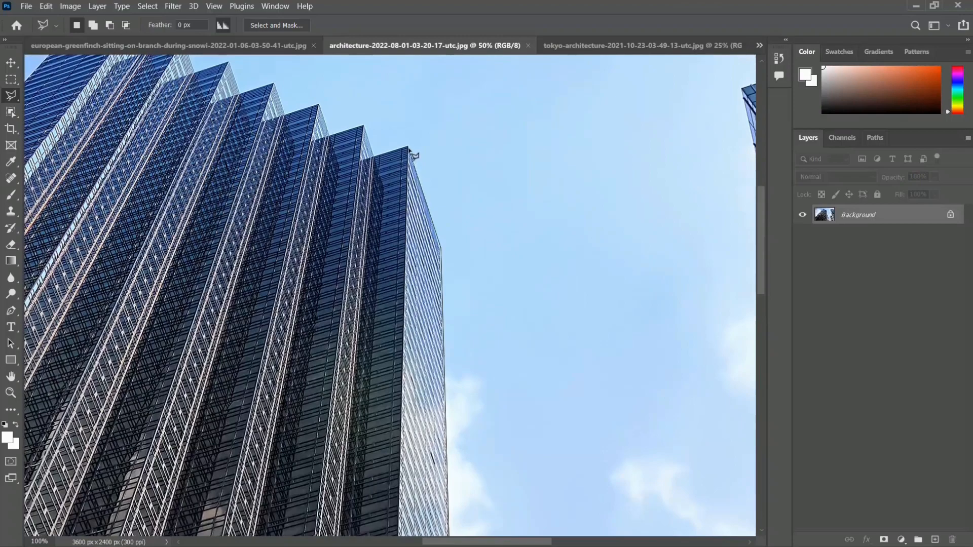
scroll(411, 152, "up", 1)
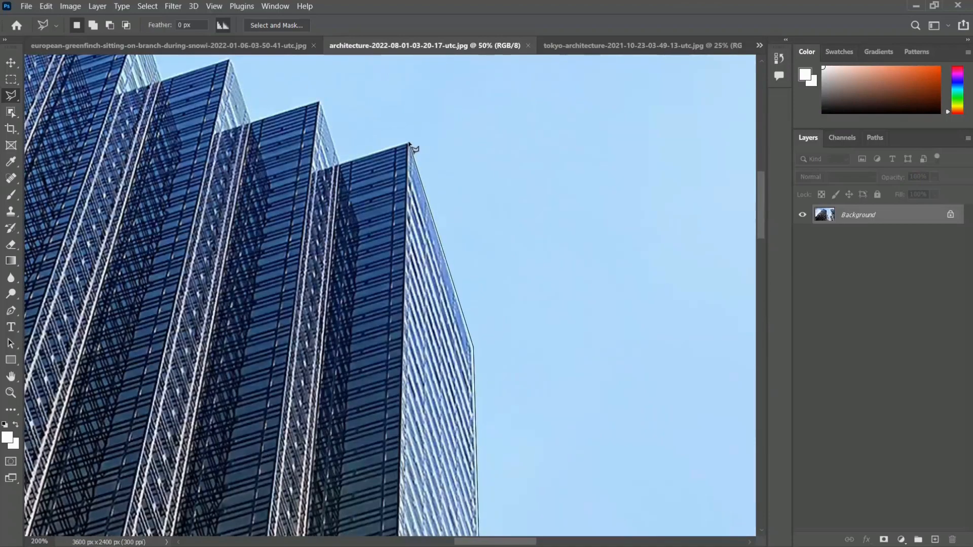
- Trace the polygonal outline around the first sawtooth notches and peaks of the dark skyscraper's roof
left_click(339, 163)
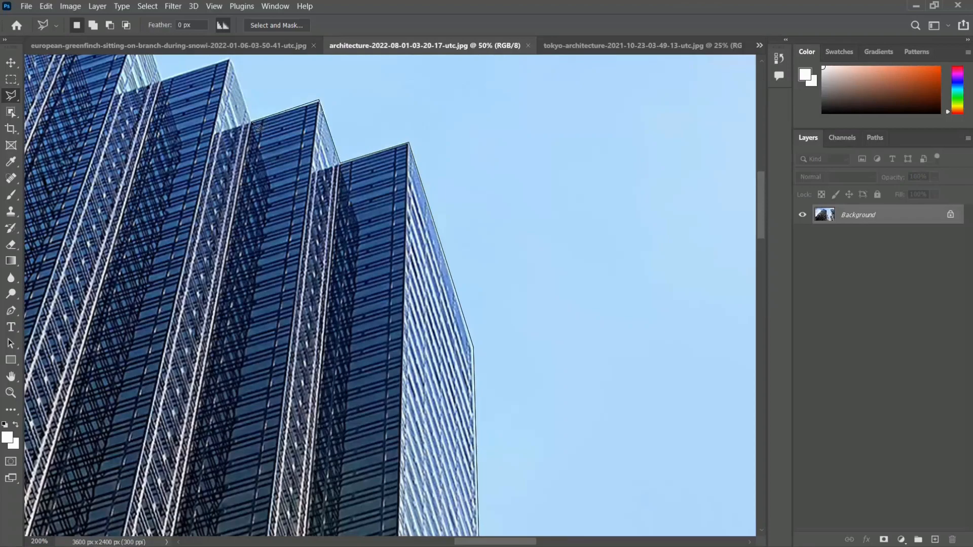
left_click_drag(245, 151, 345, 263)
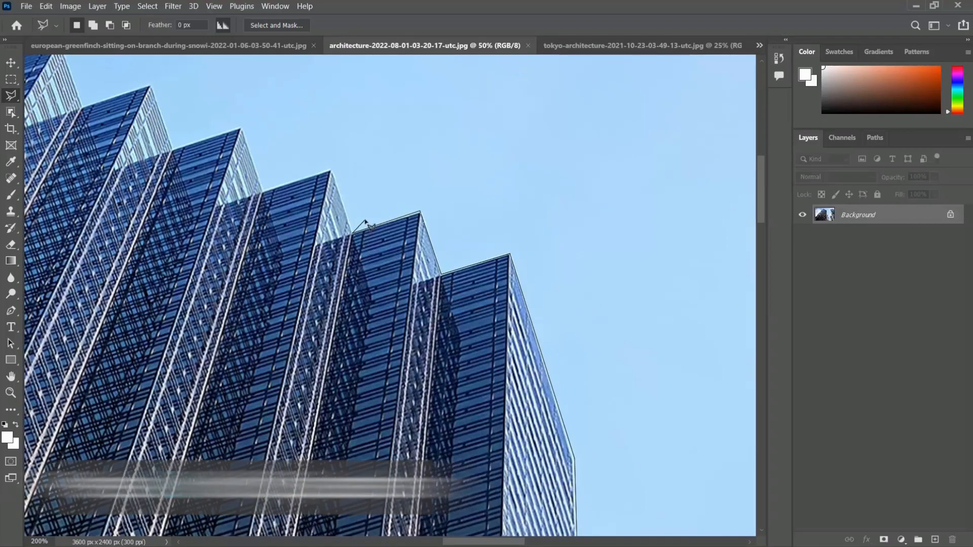
scroll(365, 222, "up", 2)
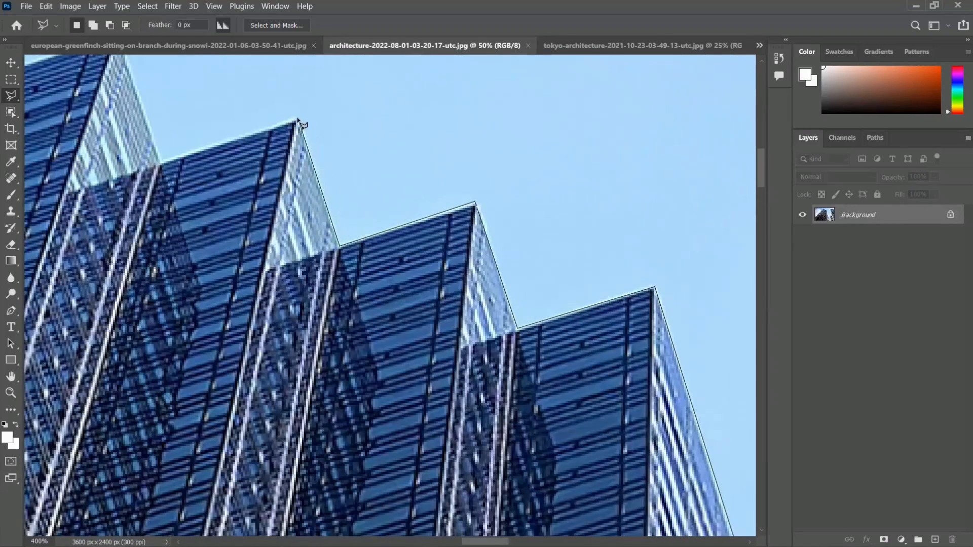
key("ctrl+plus")
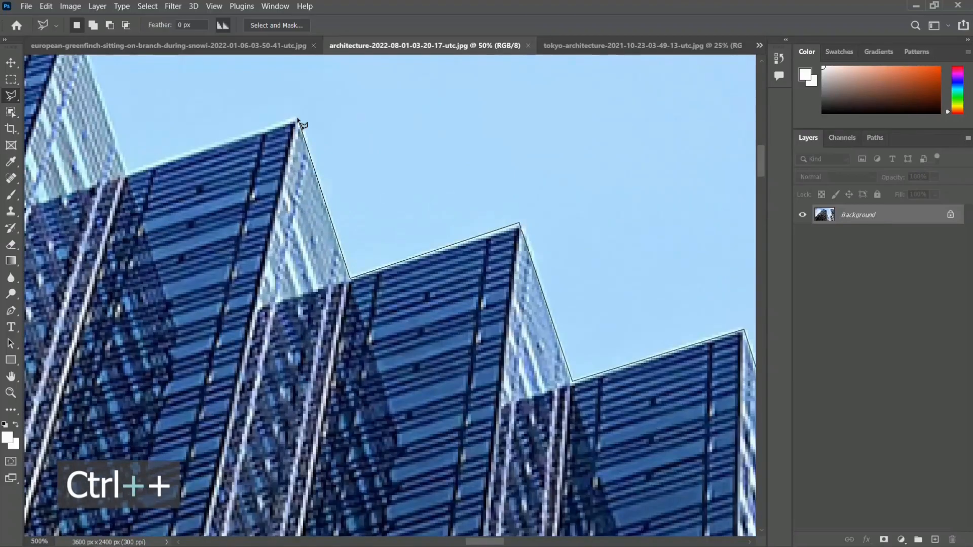
key("ctrl+minus")
key("ctrl+minus")
key("ctrl+plus")
key("ctrl+plus")
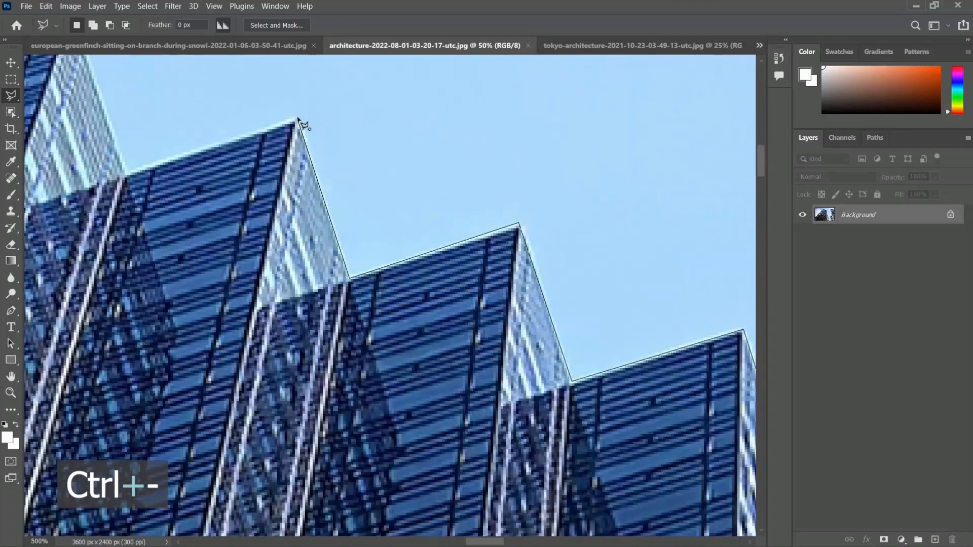
- Continue the polygonal outline along the dark skyscraper's remaining sawtooth notches and peaks up to its highest peak
left_click(298, 118)
left_click(127, 173)
mouse_move(118, 146)
left_mouse_down()
mouse_move(404, 326)
mouse_move(436, 374)
left_mouse_up()
left_click(390, 244)
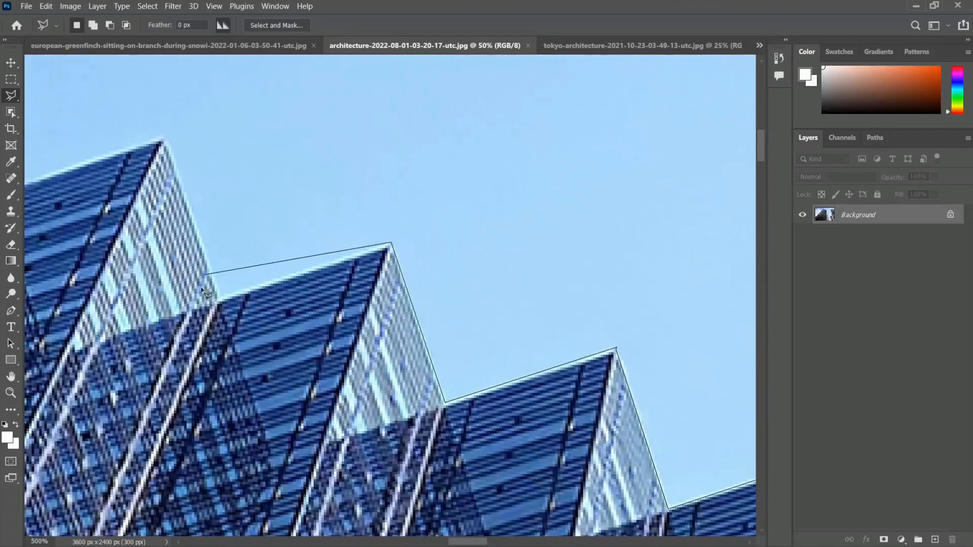
left_click_drag(223, 279, 268, 205)
left_click(264, 223)
left_click_drag(290, 181, 477, 287)
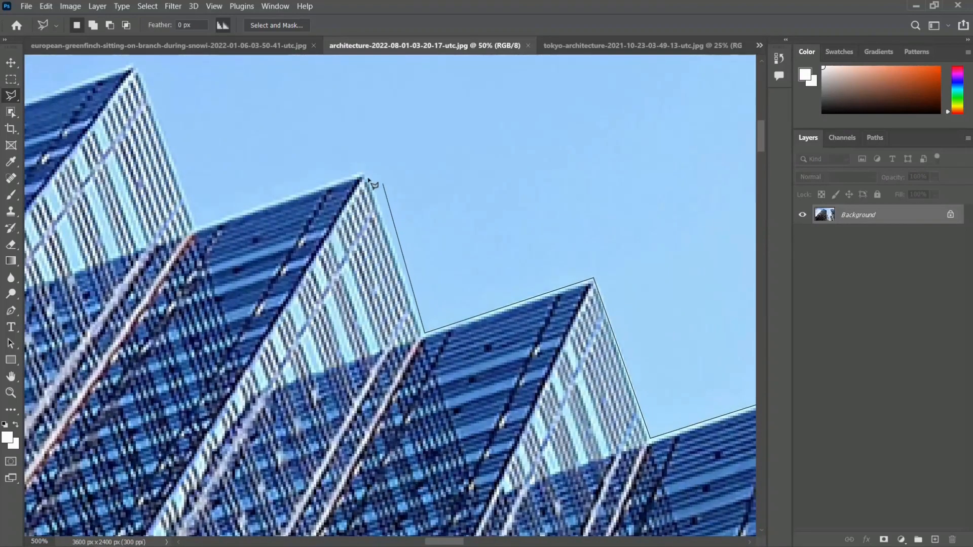
left_click(365, 172)
left_click(198, 226)
mouse_move(198, 155)
left_mouse_down()
mouse_move(261, 211)
mouse_move(426, 318)
left_mouse_up()
left_click(366, 229)
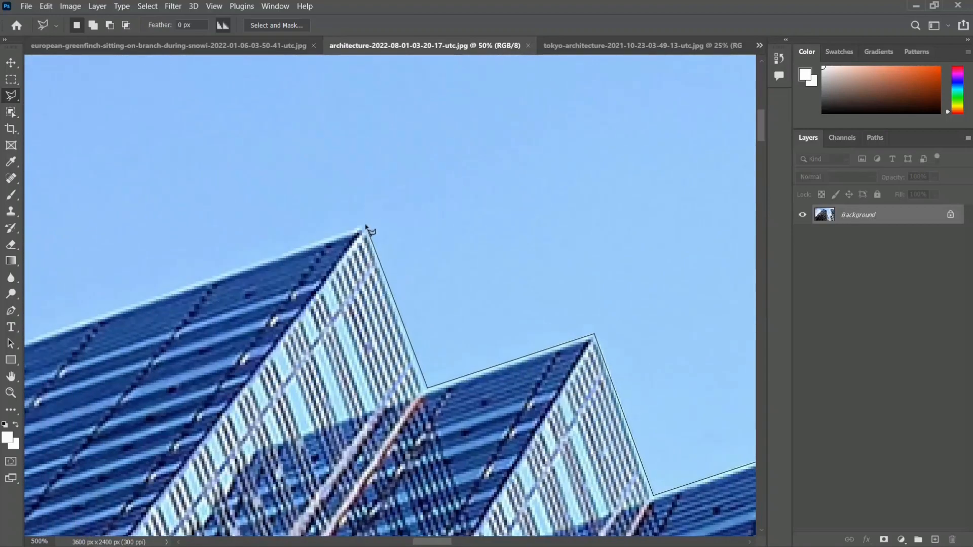
- Extend the outline along the roof to its far corner and down the slanted edge, around the small building at the image's edge
scroll(373, 223, "down", 2)
left_click_drag(234, 232, 487, 172)
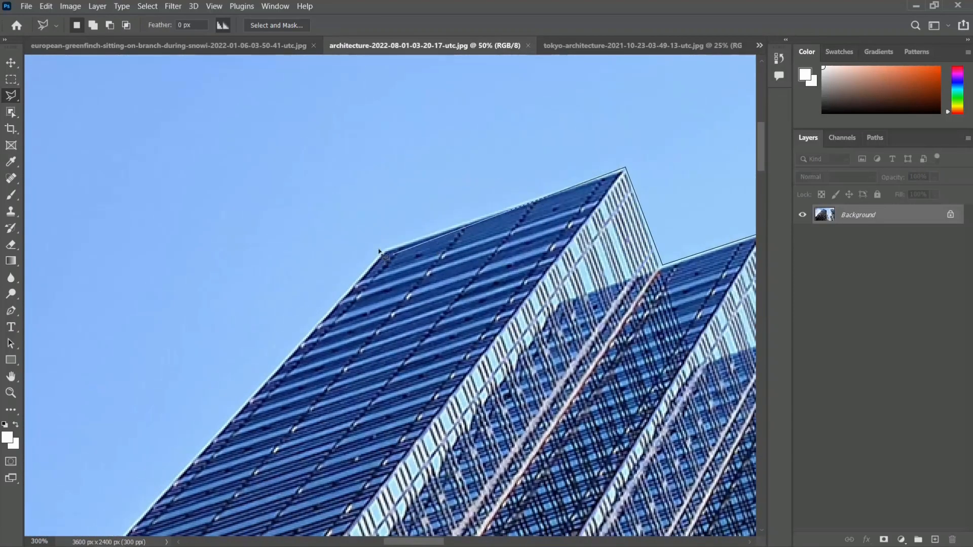
left_click(384, 251)
scroll(386, 252, "down", 3)
mouse_move(275, 388)
left_mouse_down()
mouse_move(402, 202)
mouse_move(503, 137)
mouse_move(587, 56)
left_mouse_up()
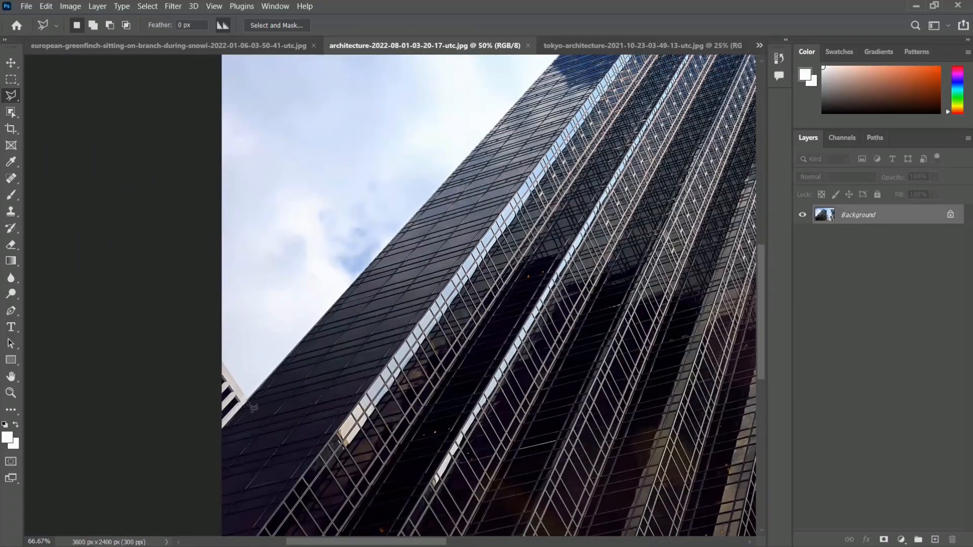
scroll(222, 358, "down", 4)
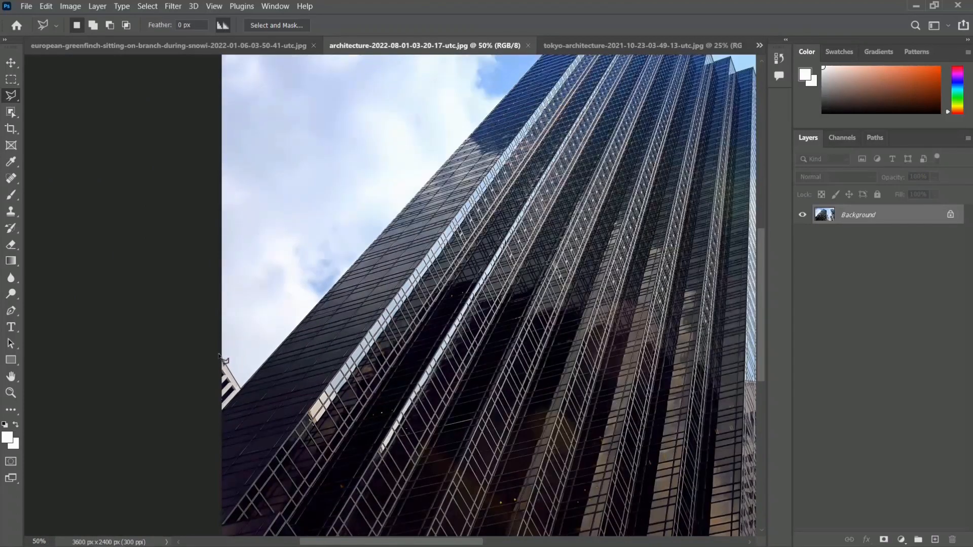
- Route the polygonal outline outside the canvas above the image and back in where the teal tower meets the opposite image edge
left_click(191, 205)
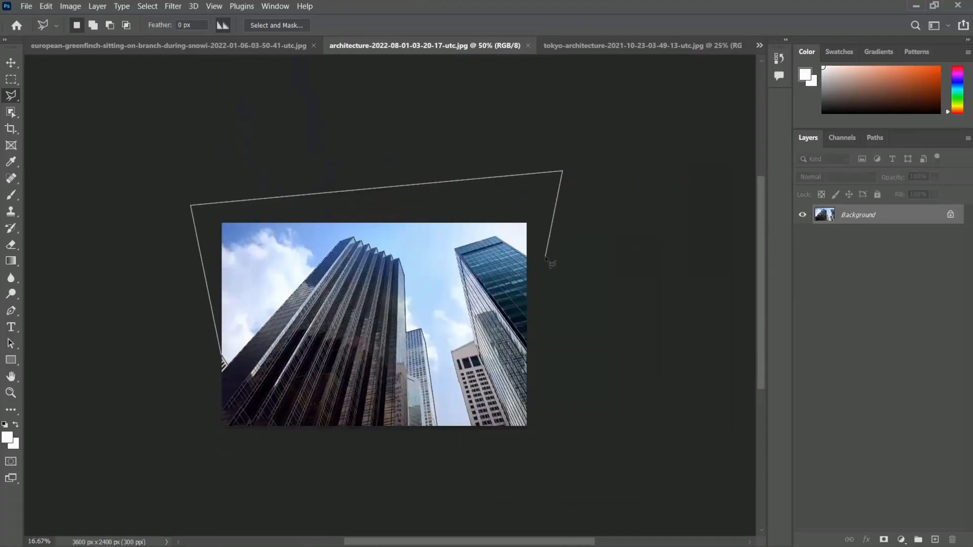
scroll(550, 262, "up", 1)
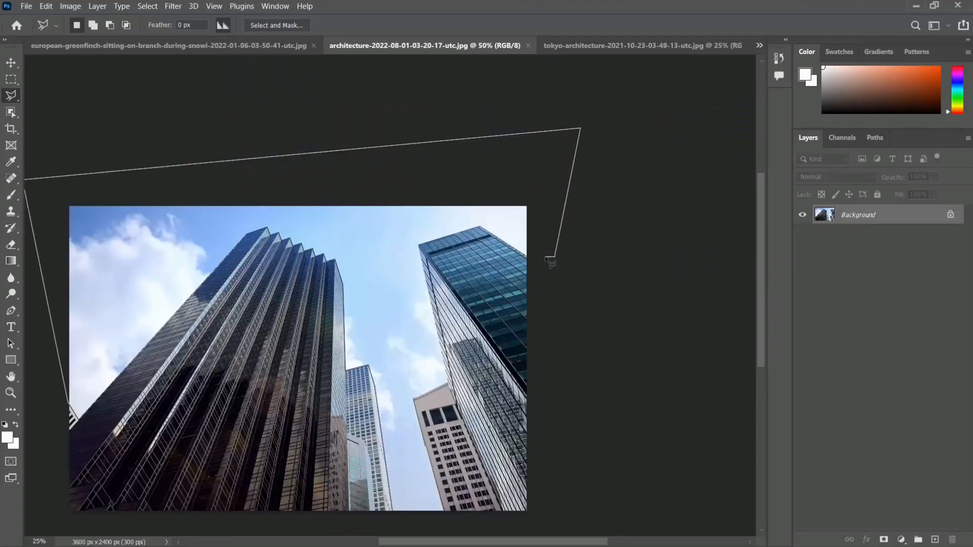
scroll(549, 262, "up", 1)
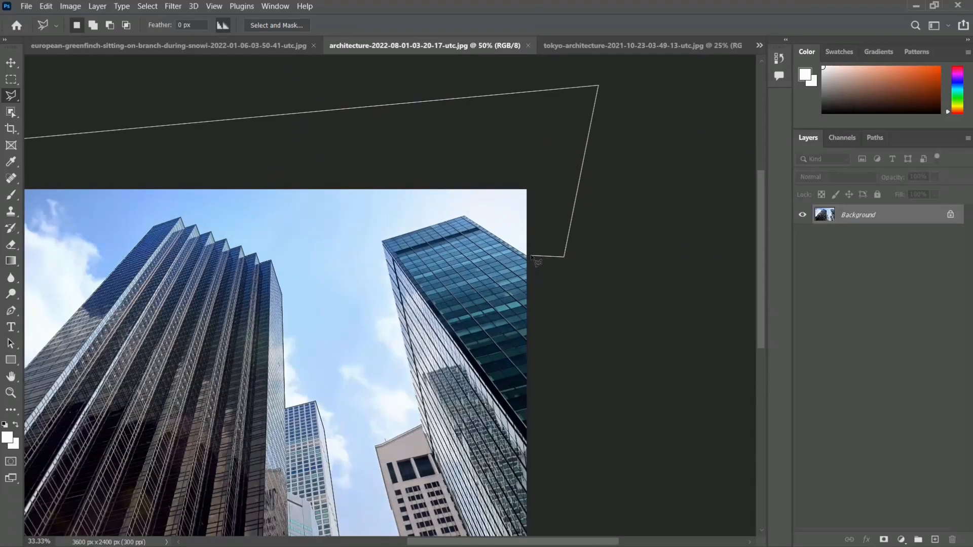
scroll(532, 259, "up", 2)
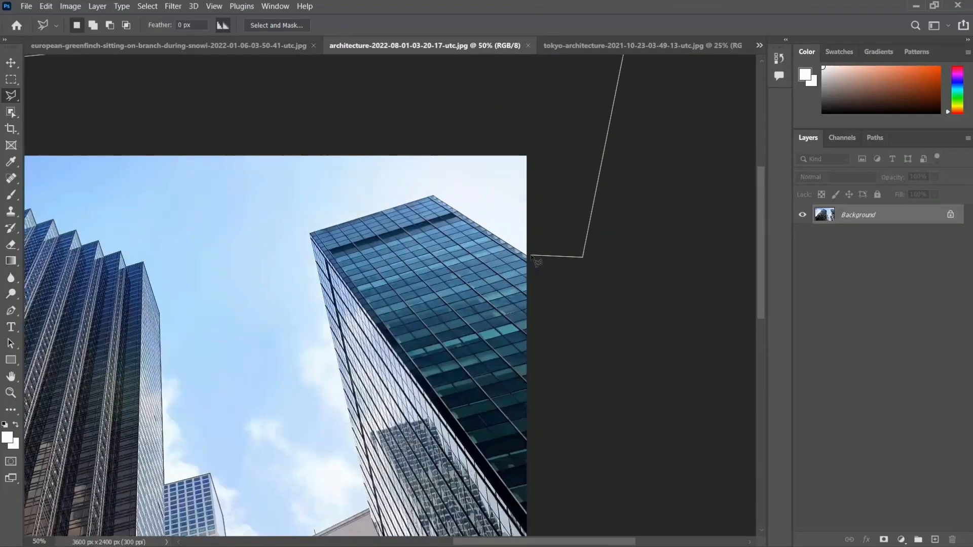
left_click(528, 256)
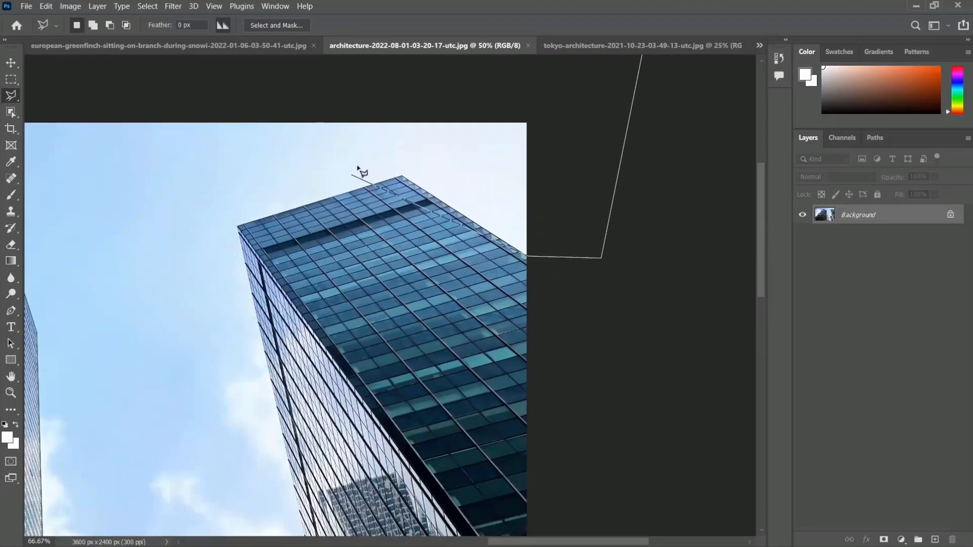
- Outline the teal glass tower's roof corners and its inner side edge down to the beige building
left_click(404, 178)
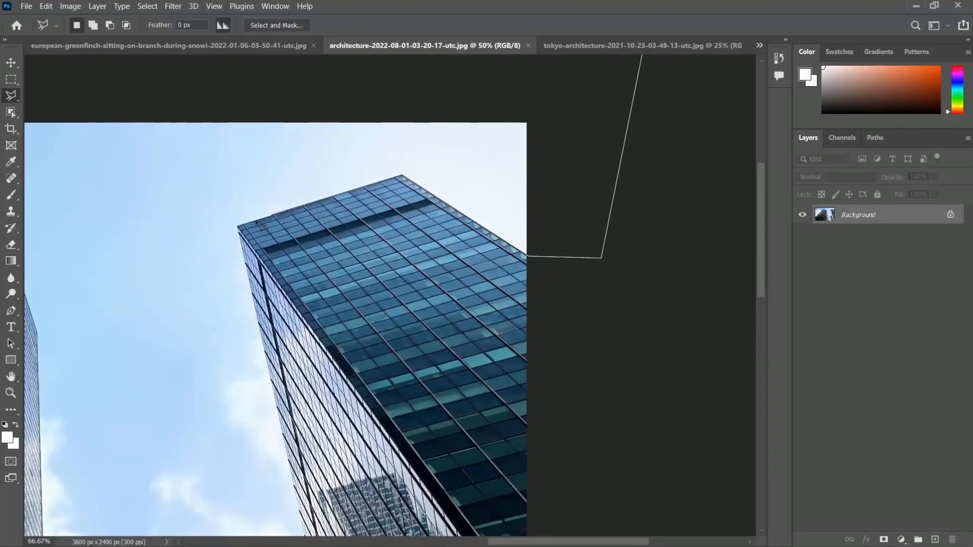
left_click(238, 227)
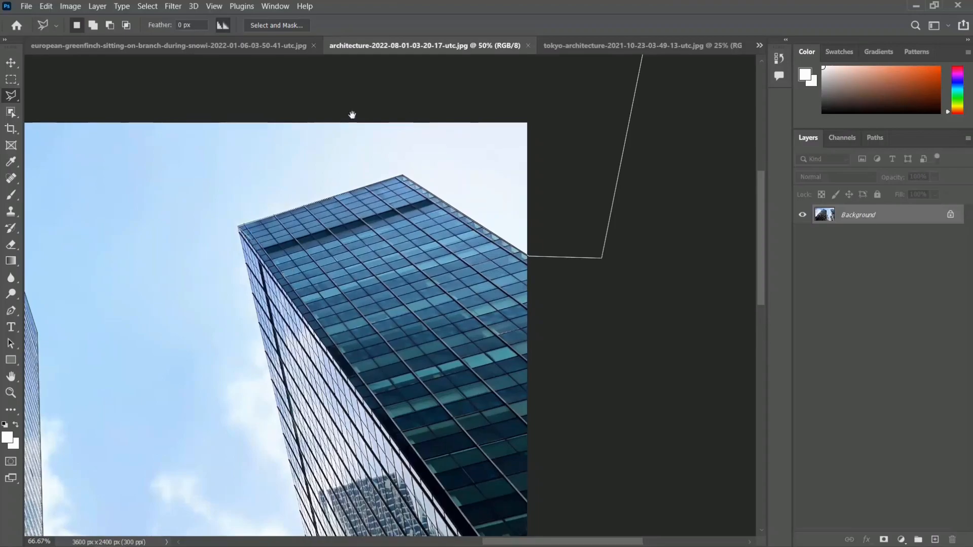
left_click_drag(294, 504, 362, 336)
left_click(386, 426)
- Trace the beige building's sloped roofline and its side edge down to the image's bottom edge
left_click_drag(390, 418, 463, 204)
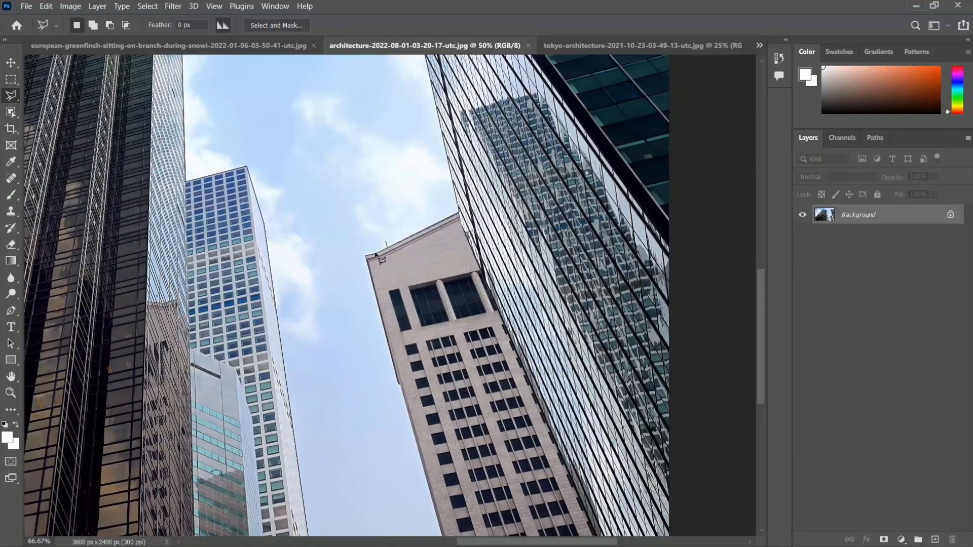
scroll(377, 277, "down", 5)
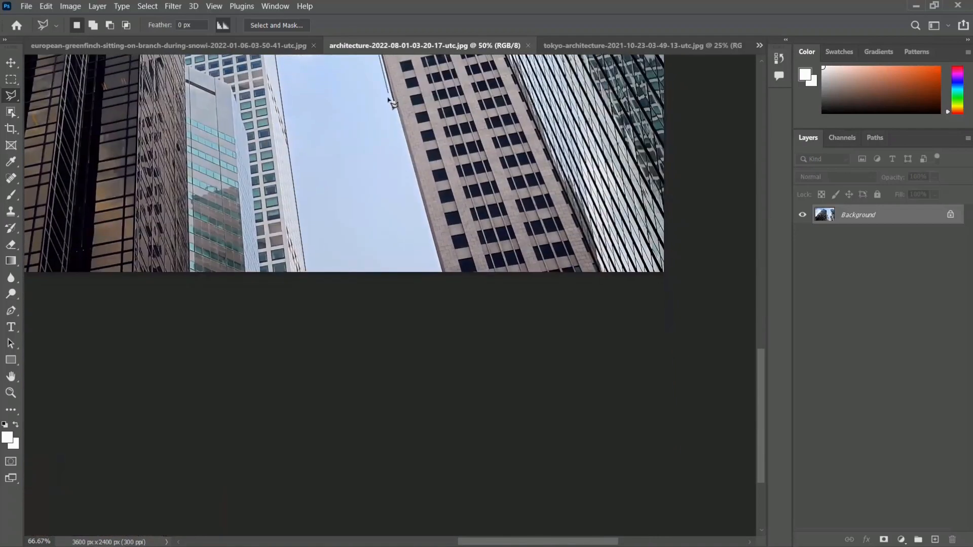
scroll(393, 104, "up", 3)
left_click_drag(395, 105, 399, 207)
left_click(400, 201)
scroll(409, 208, "down", 10)
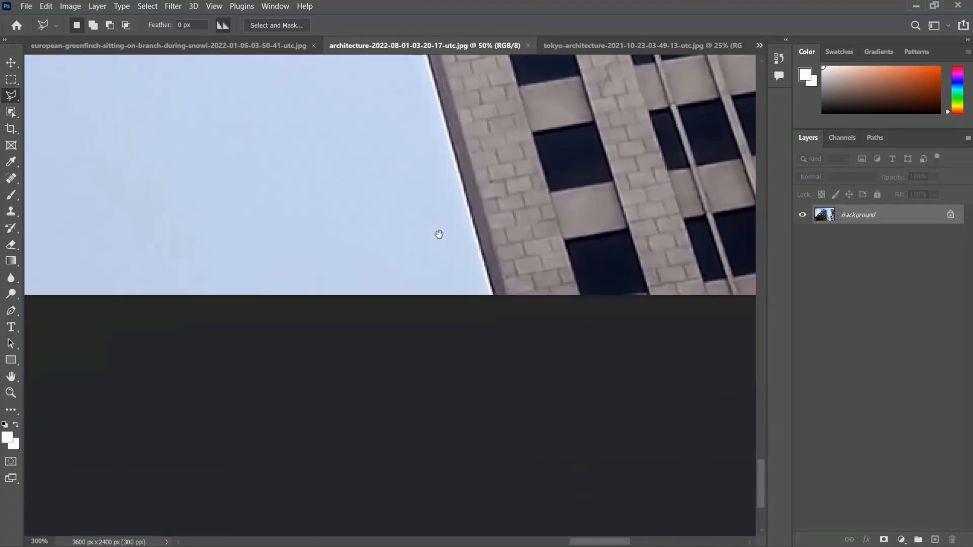
left_click(494, 298)
- Run the outline just below the image's bottom edge to the white tower and close the selection at its starting point
scroll(494, 297, "down", 3)
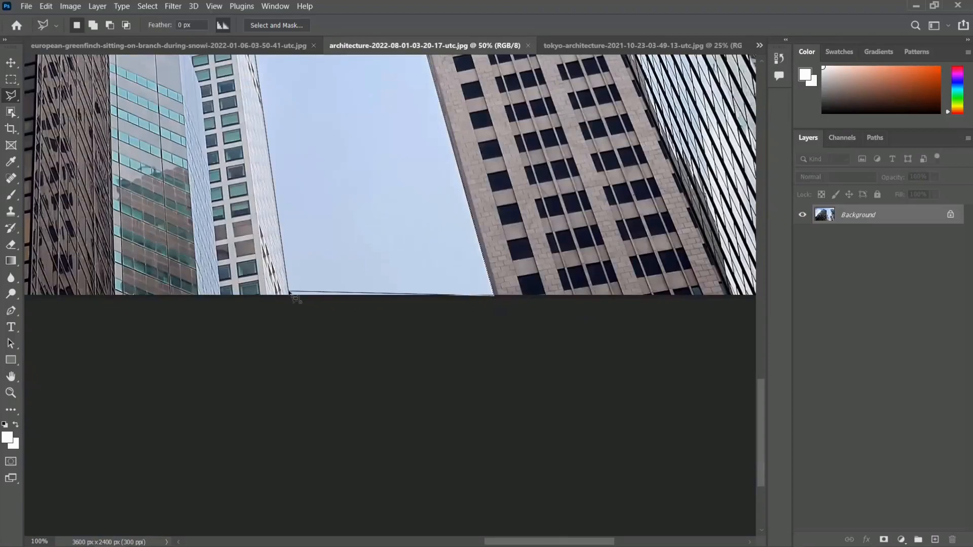
scroll(291, 293, "up", 4)
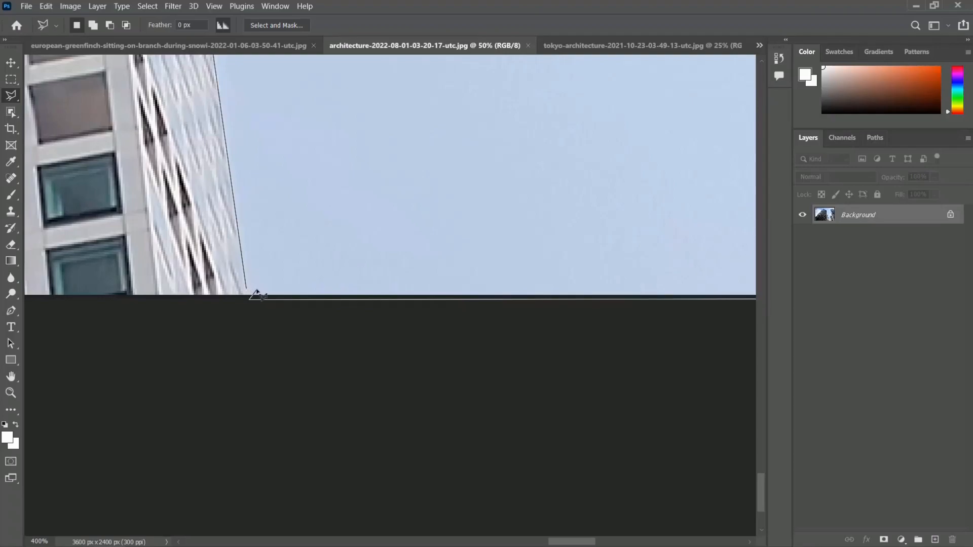
scroll(251, 292, "up", 4)
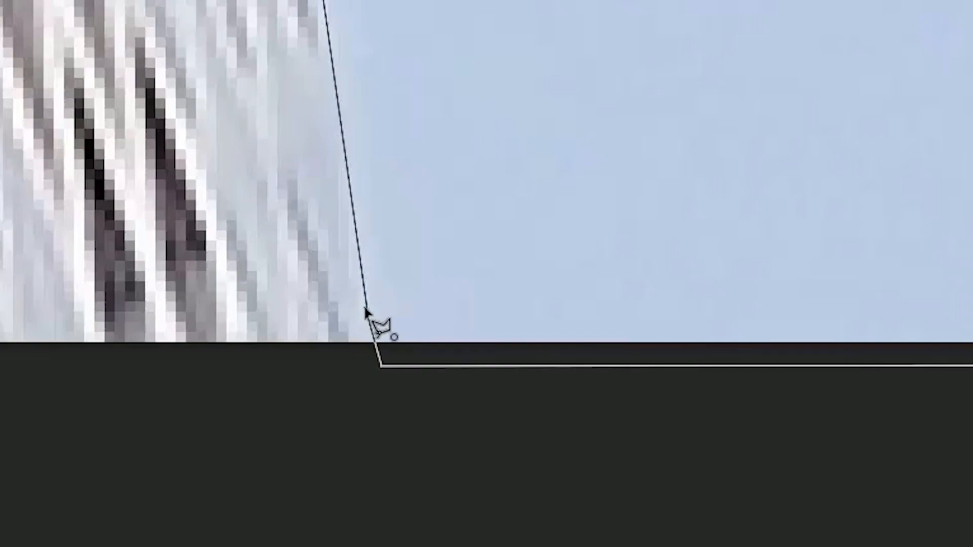
left_click(366, 308)
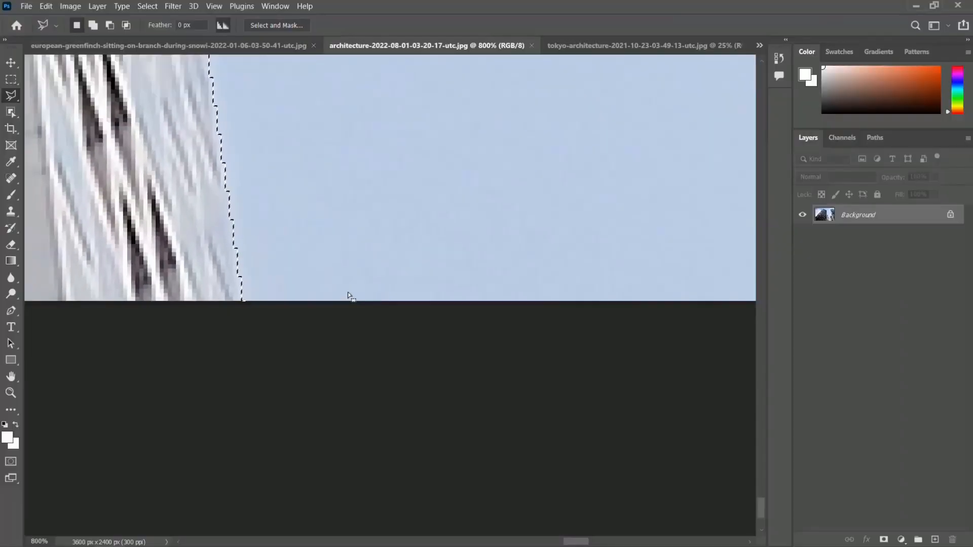
- Add a layer mask from the selection to the photo layer and invert the mask so the buildings show instead of the sky
scroll(348, 294, "down", 10)
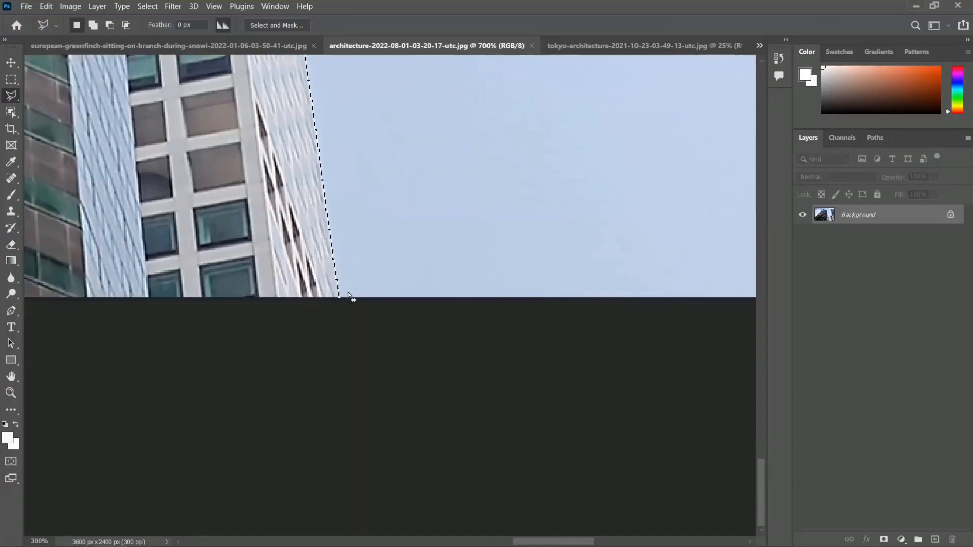
scroll(348, 291, "down", 4)
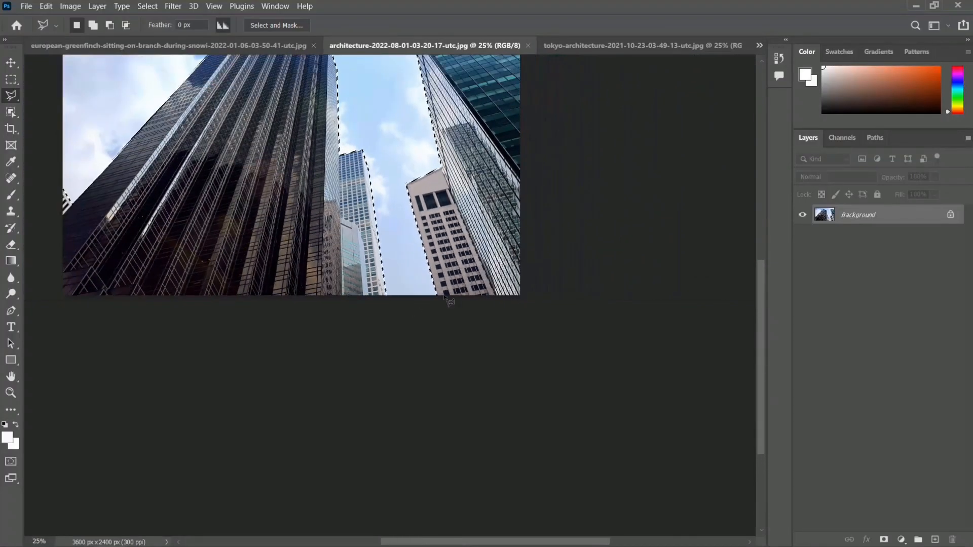
left_click_drag(547, 219, 542, 250)
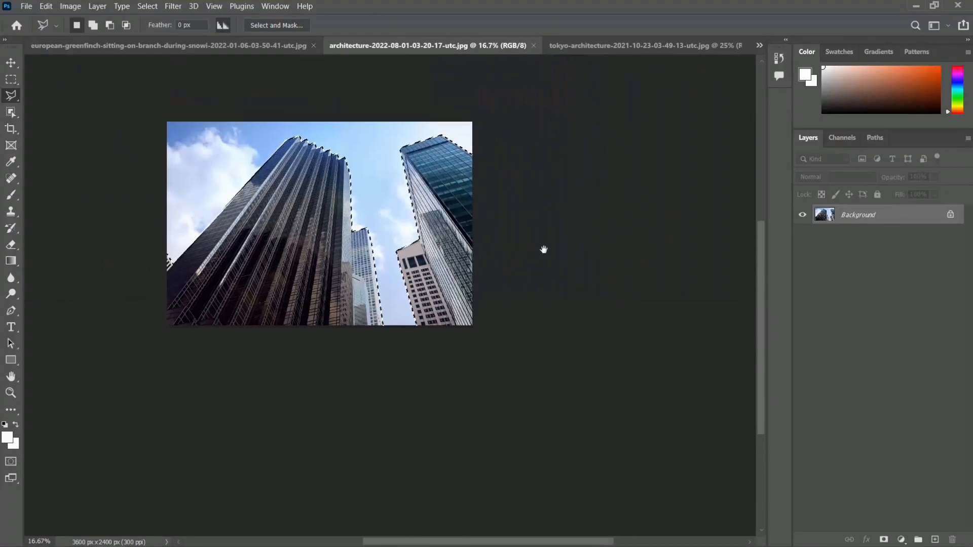
left_click(884, 540)
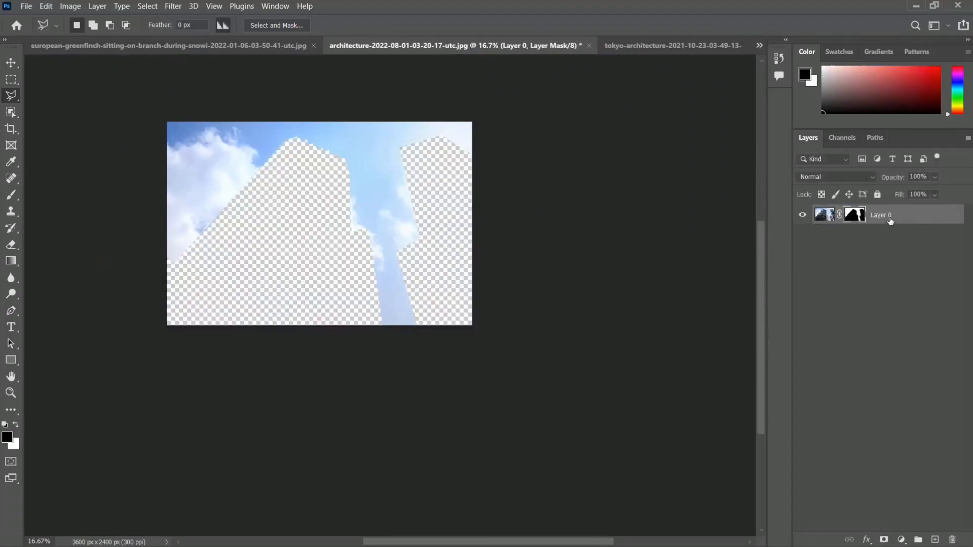
key("ctrl+i")
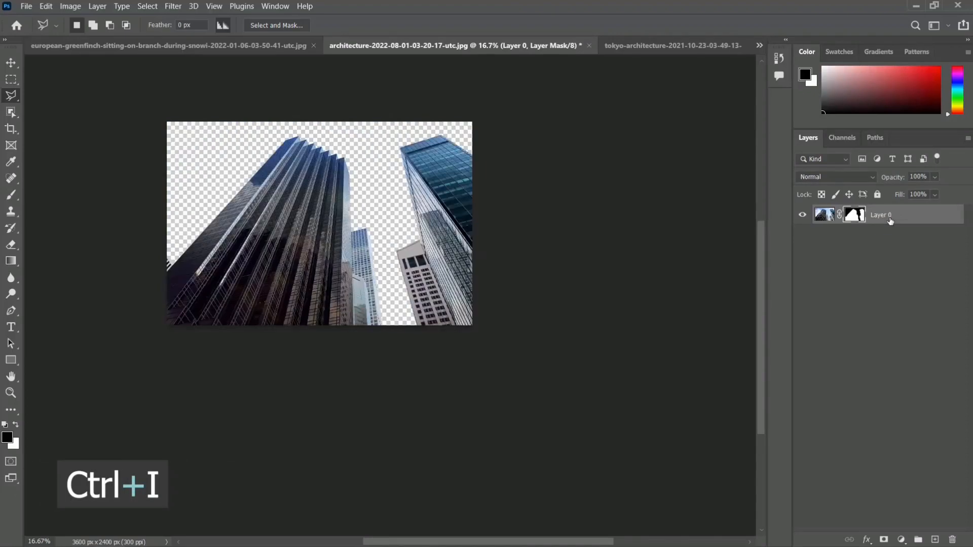
- Add a new empty layer and move it below the masked skyscraper layer
left_click(935, 540)
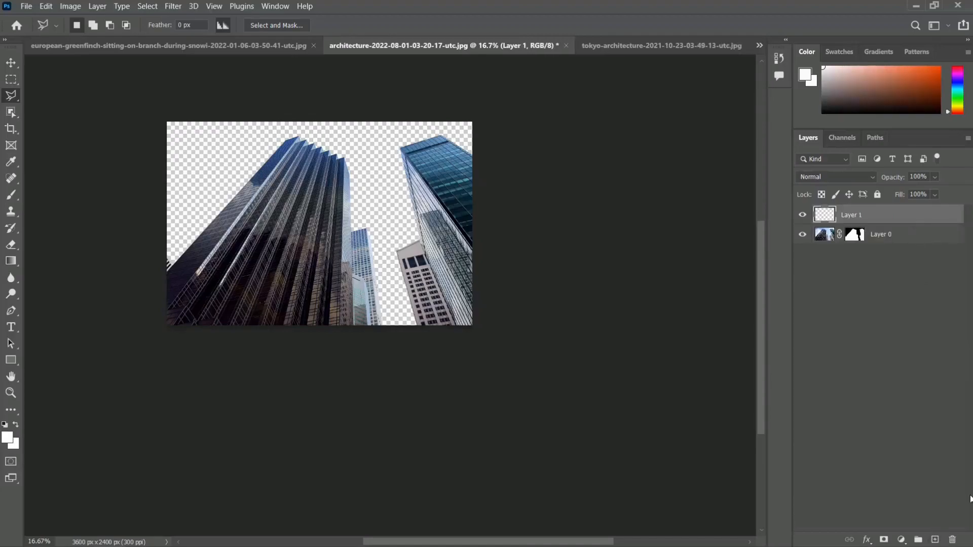
left_click_drag(893, 221, 895, 244)
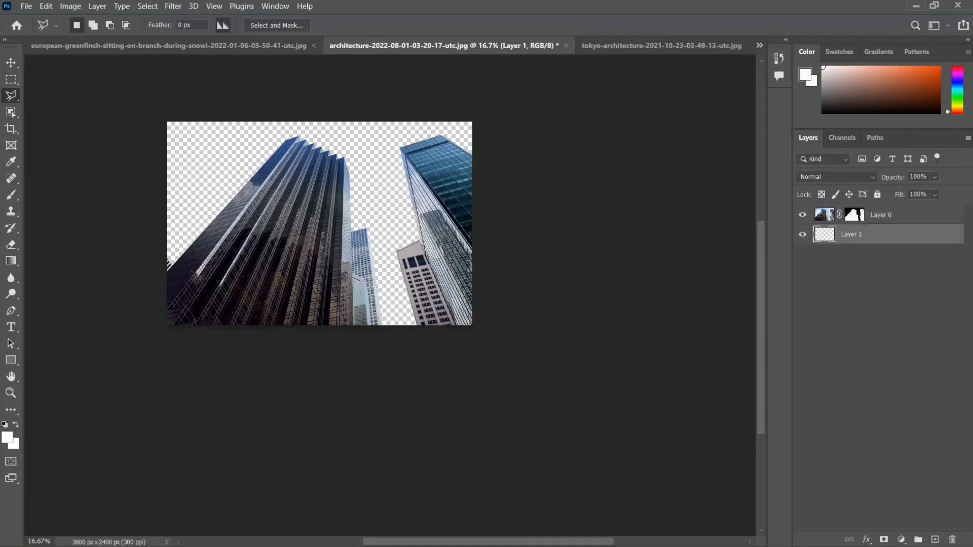
- Set the foreground color to light blue 74afff and fill the new layer beneath the skyscrapers with it
left_click(7, 437)
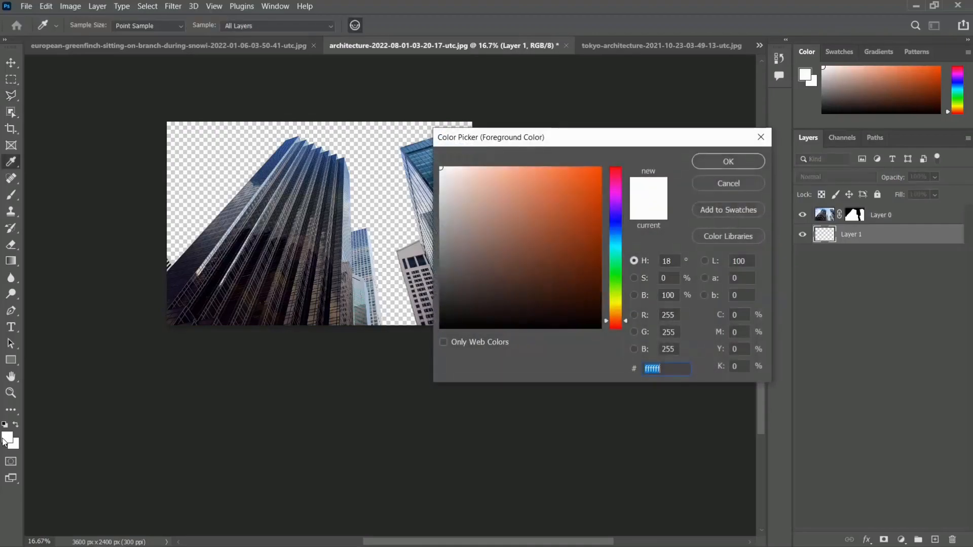
left_click(600, 168)
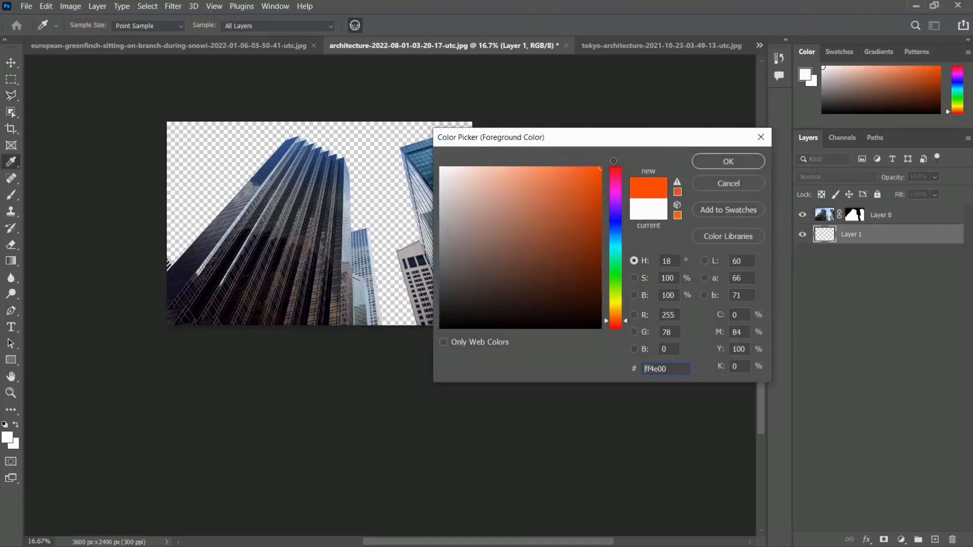
left_click(616, 308)
left_click(616, 233)
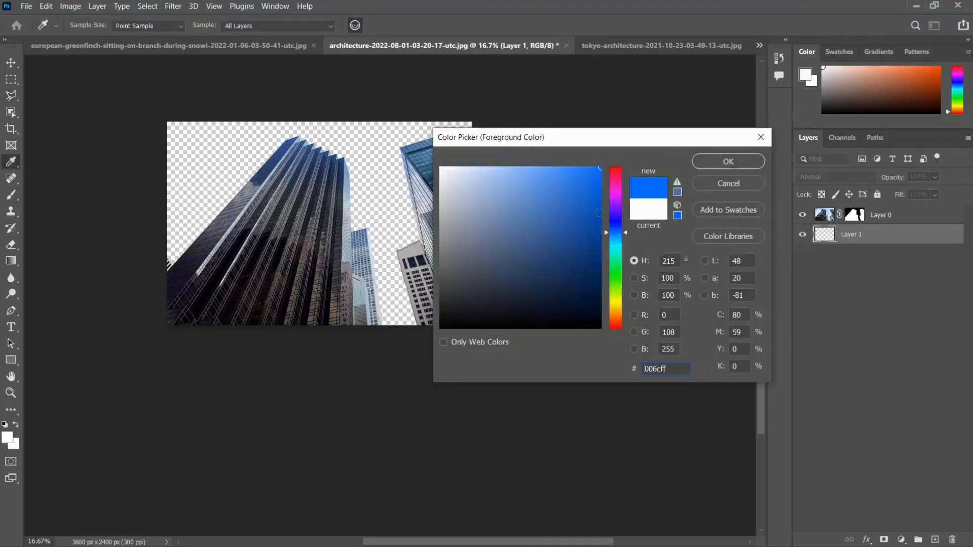
left_click_drag(588, 176, 529, 150)
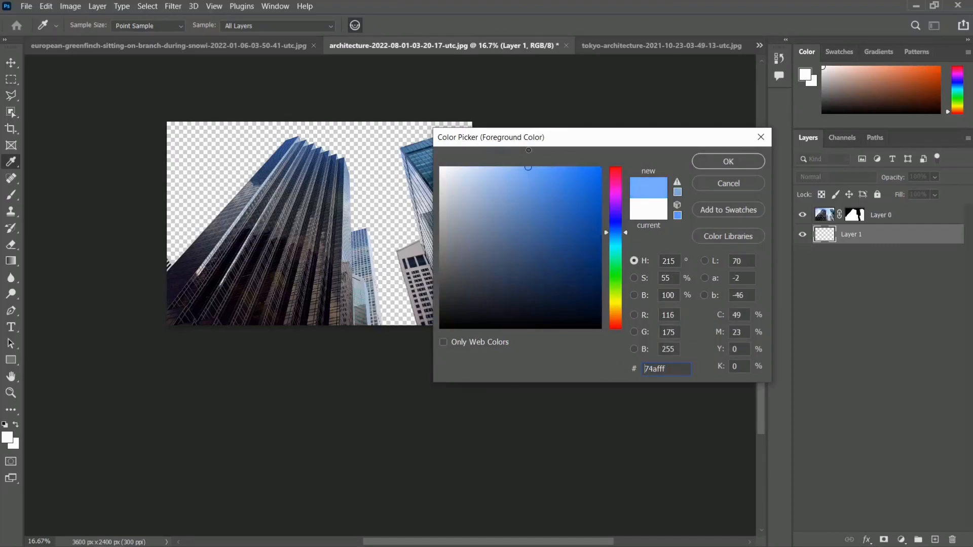
key("l")
left_click(717, 158)
key("ctrl+BackSpace")
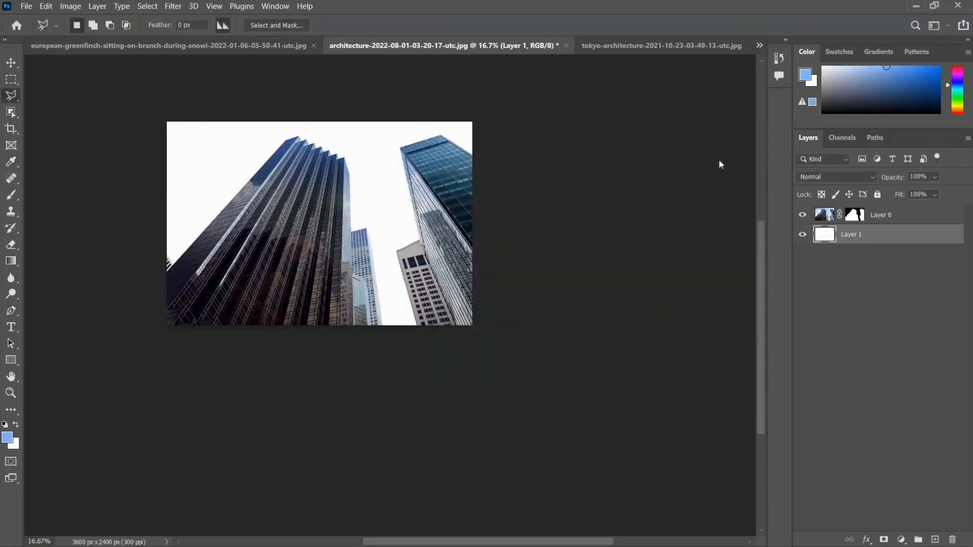
key("alt+BackSpace")
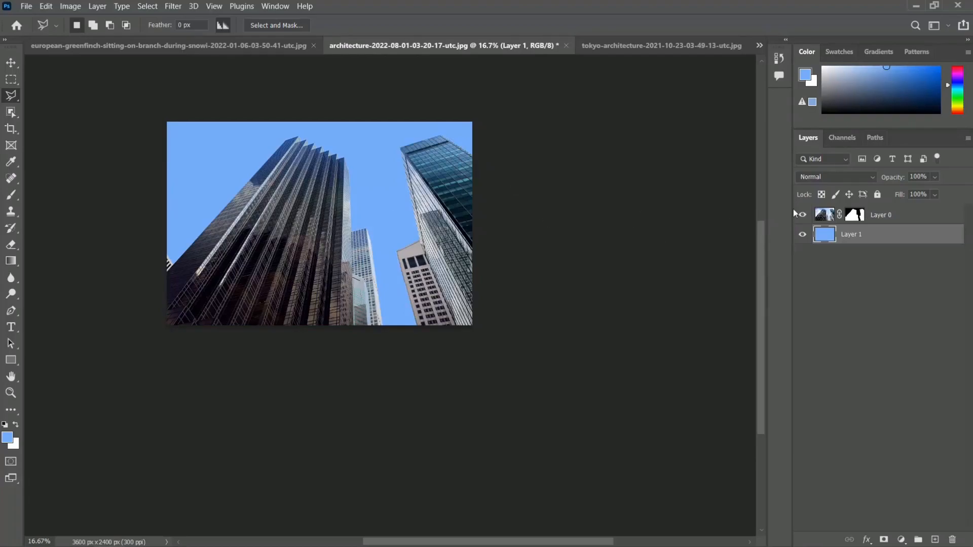
- Load Layer 0's mask as a selection, try duplicating the layer with its mask, and undo the duplicate
left_click(829, 222)
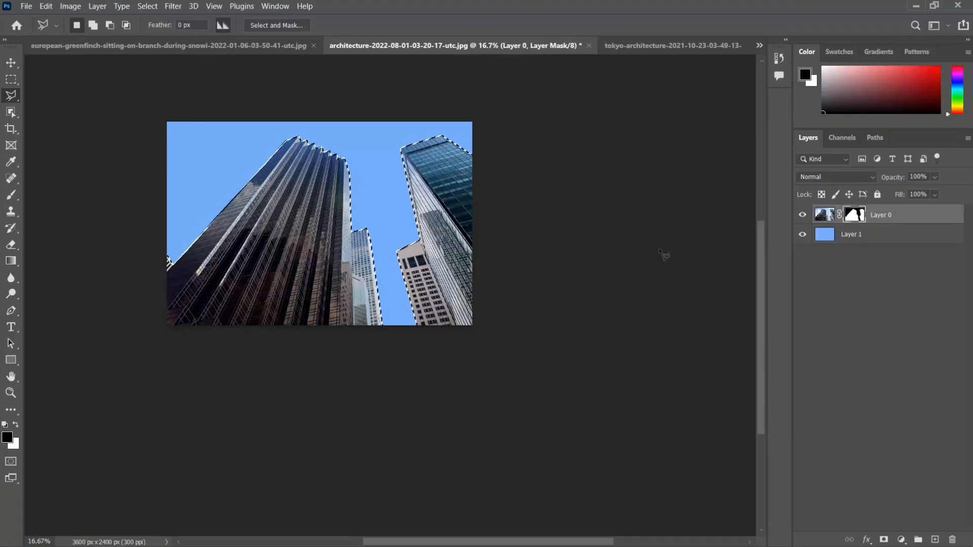
key("ctrl+j")
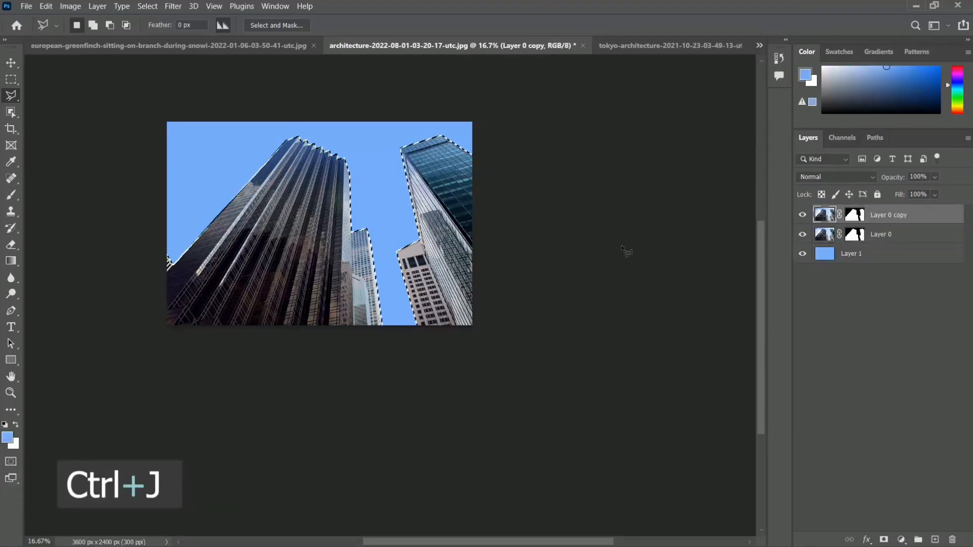
key("ctrl+z")
- Target Layer 0's image instead of its mask, copy the selected skyscrapers to a new layer, and hide Layer 0
left_click(823, 215)
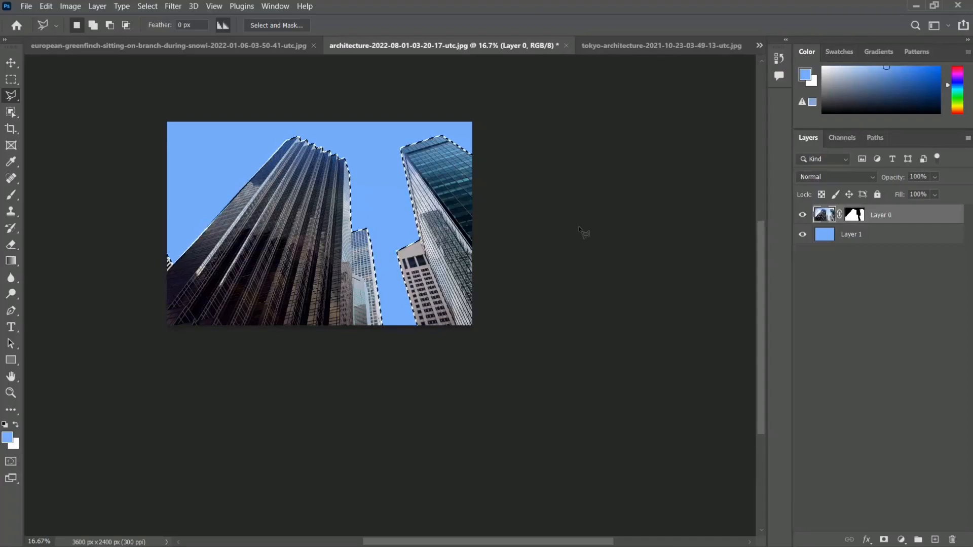
key("ctrl+j")
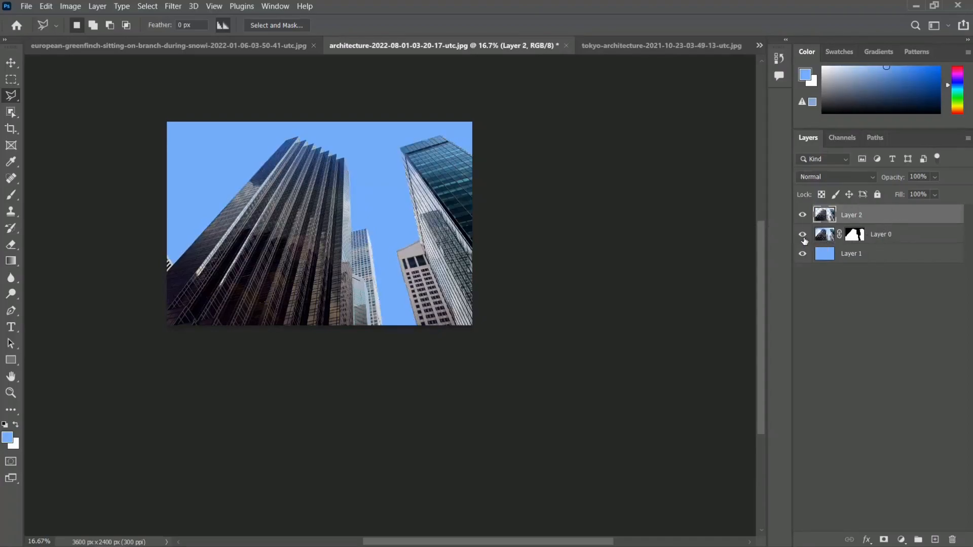
left_click(803, 217)
key("ctrl+plus")
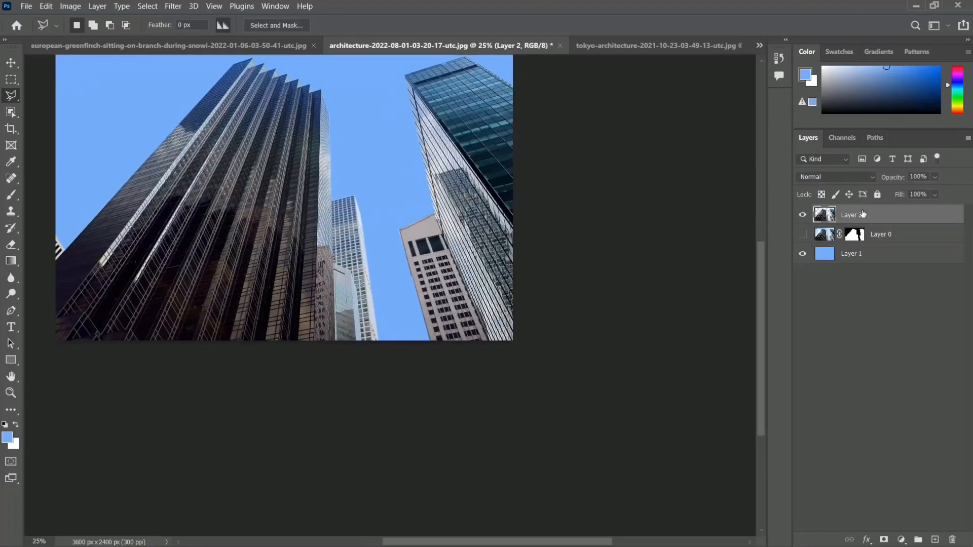
scroll(482, 224, "up", 3)
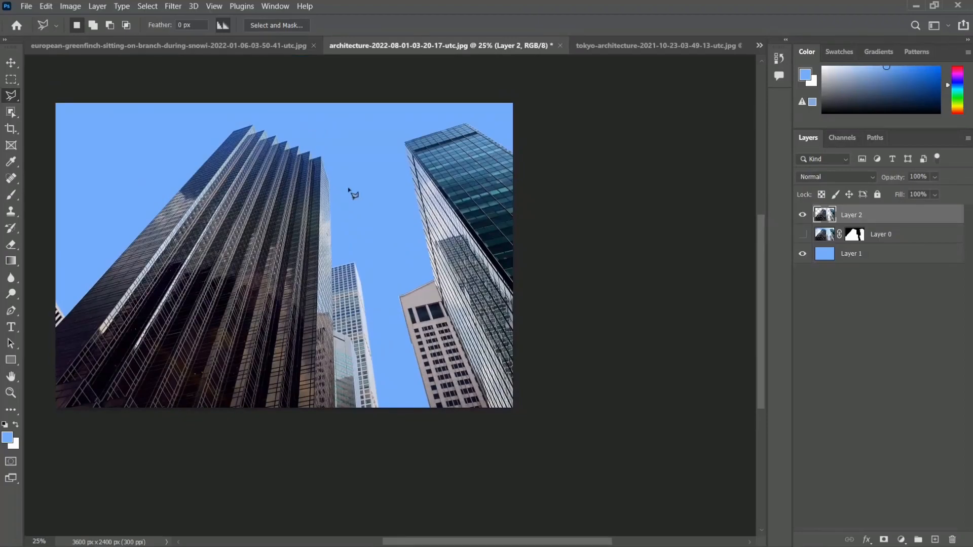
key("ctrl+minus")
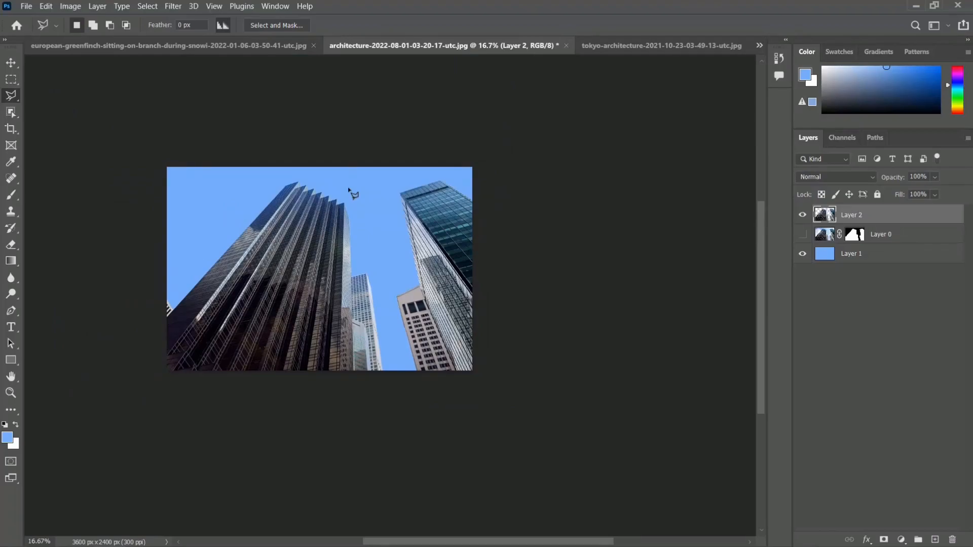
- Switch to the tokyo-architecture image and choose the Magnetic Lasso tool
left_click(634, 47)
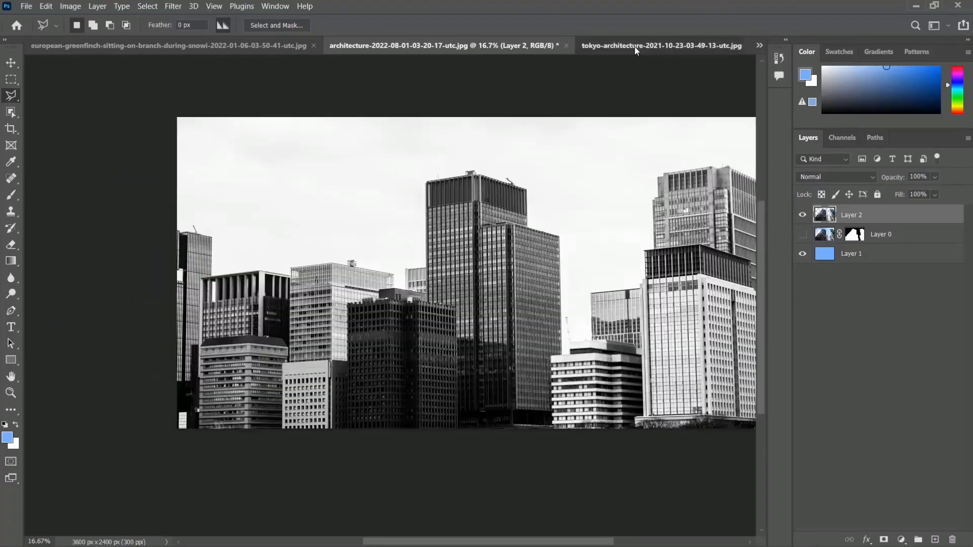
right_click(11, 96)
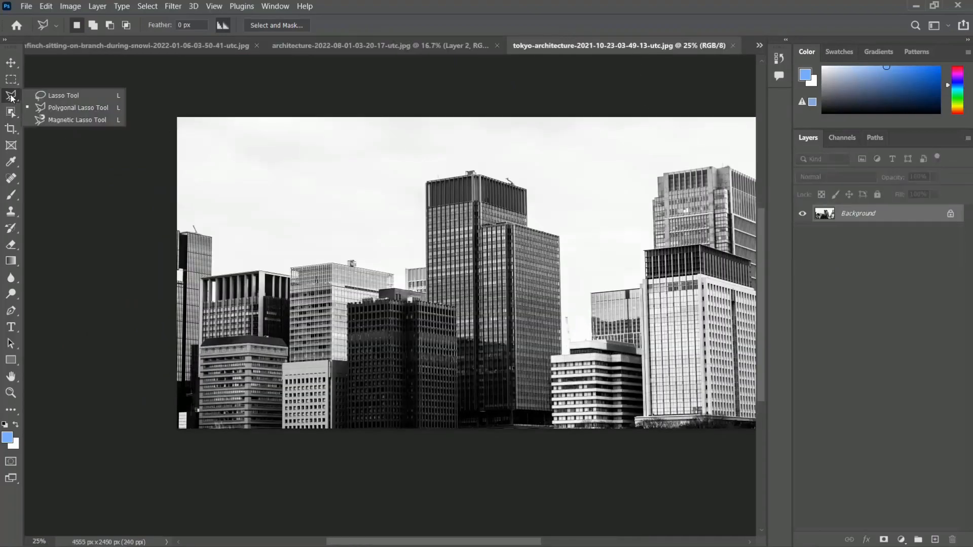
left_click(73, 121)
- Trace a closed trial selection with the Magnetic Lasso over the tall tower's lower facade beside the dark building, and deselect it
scroll(338, 176, "up", 2)
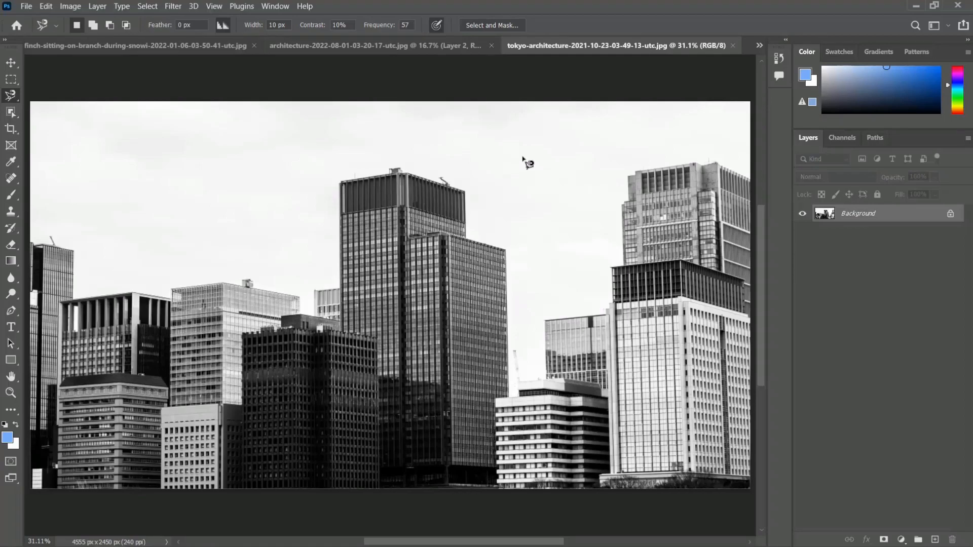
scroll(527, 163, "up", 5)
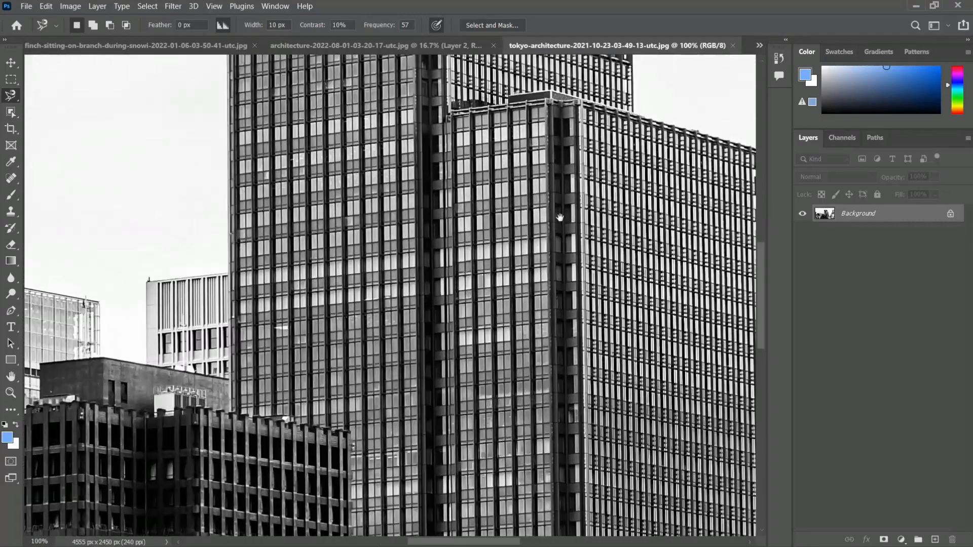
scroll(311, 289, "down", 4)
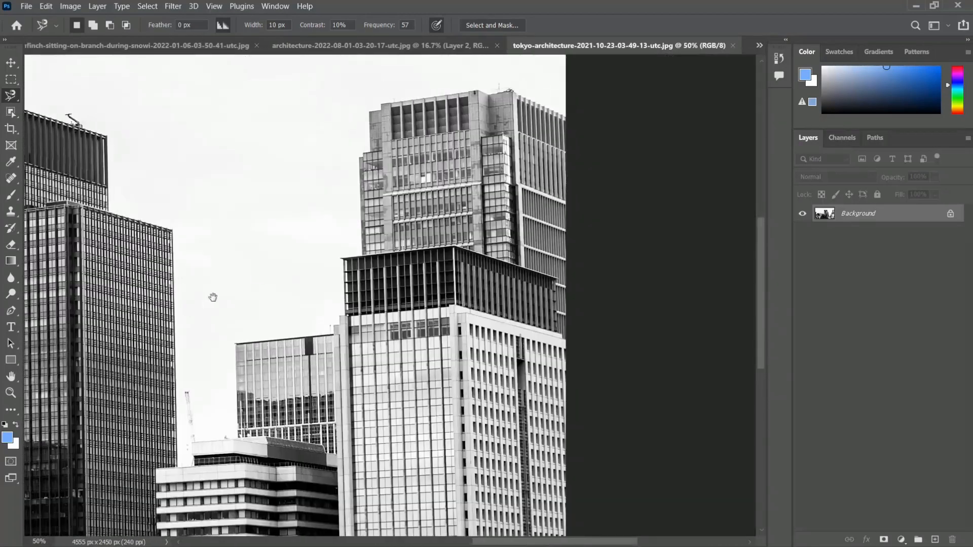
left_click_drag(213, 297, 501, 307)
left_click_drag(453, 362, 458, 173)
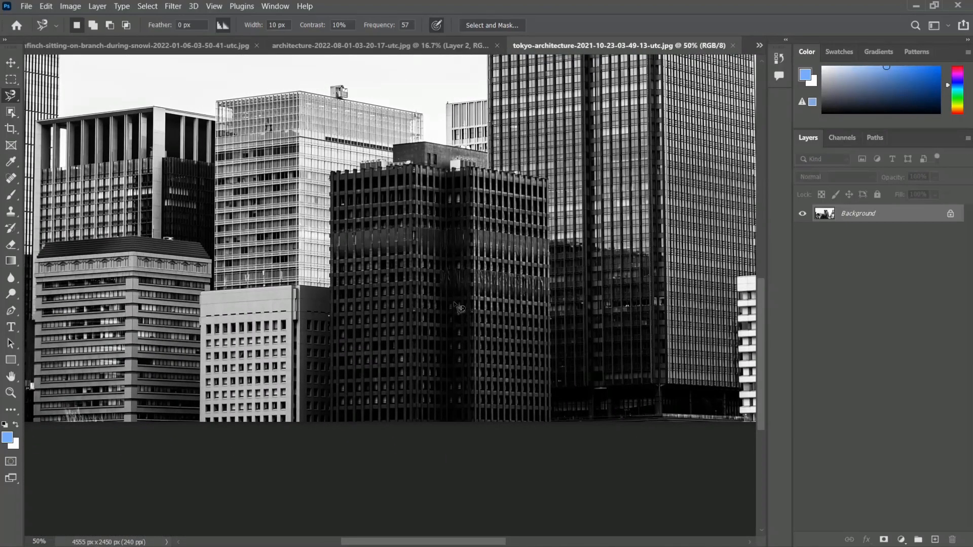
key("ctrl+plus")
left_click_drag(474, 340, 380, 298)
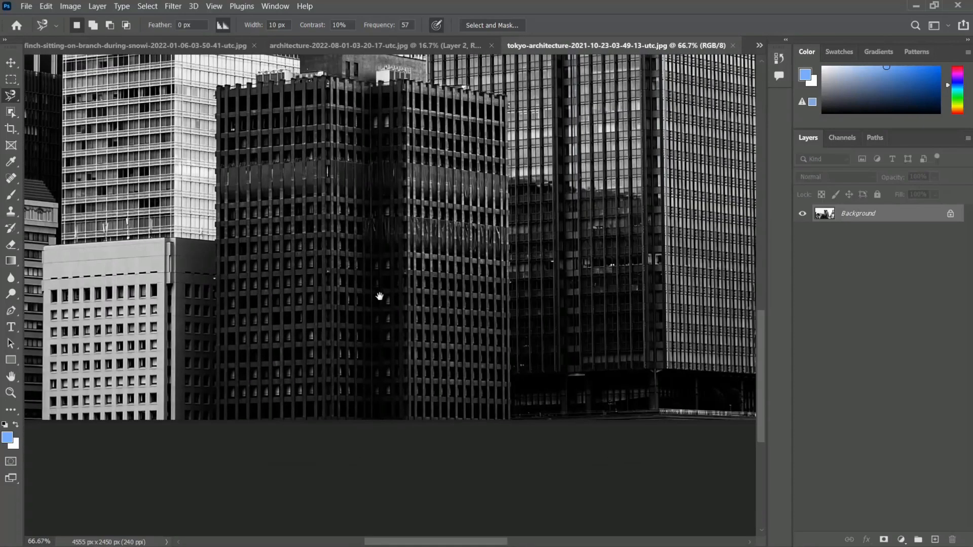
key("ctrl+plus")
left_click_drag(493, 326, 398, 326)
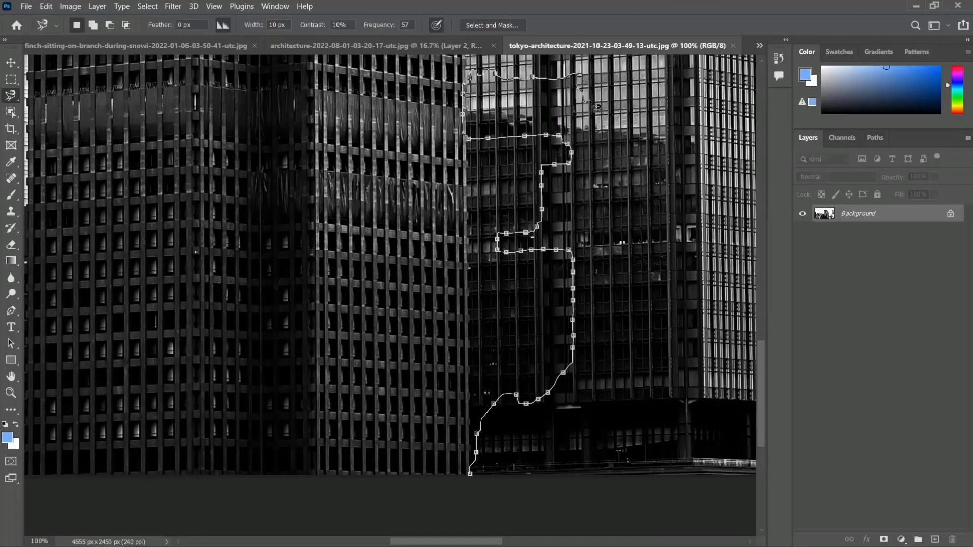
left_click(476, 479)
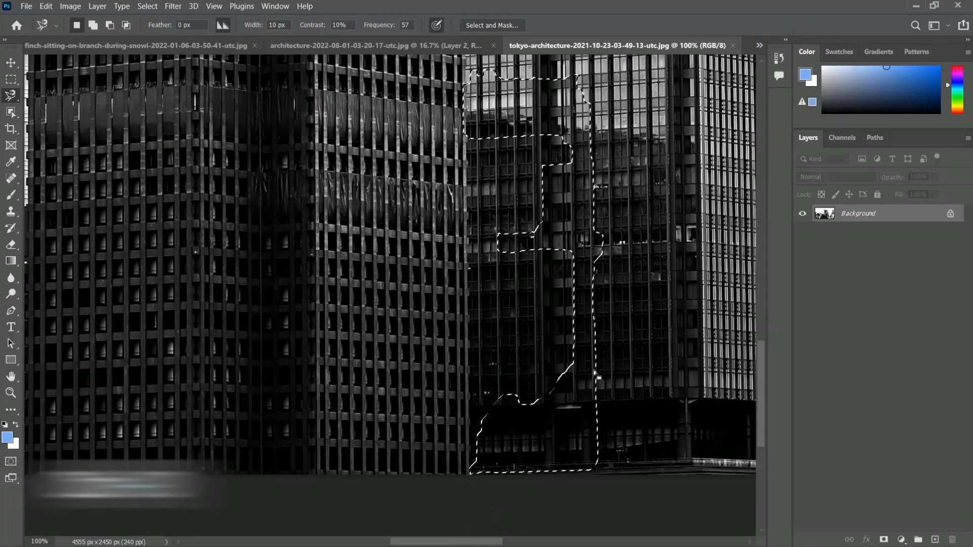
key("ctrl+d")
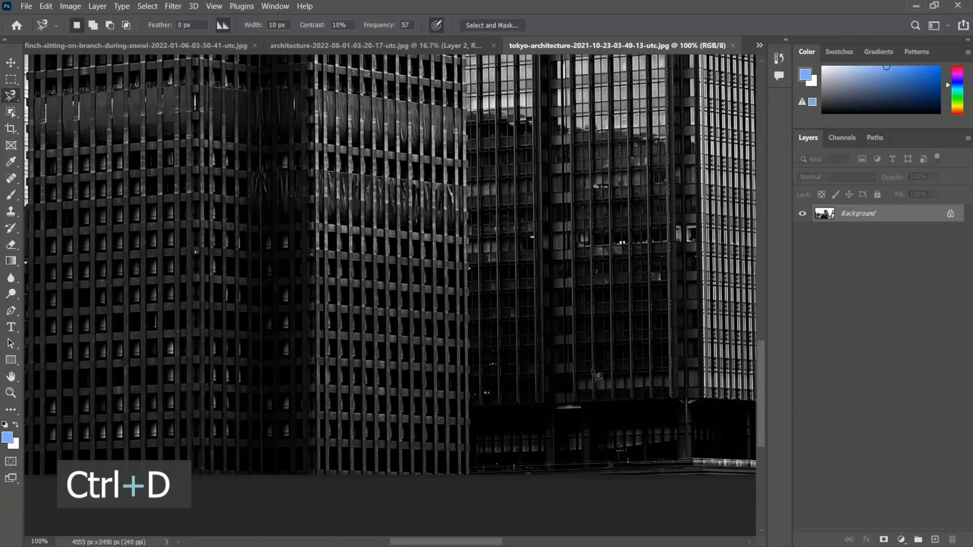
- Trace a small, roughly round trial selection across the dark building's right edge and deselect it
left_click(488, 192)
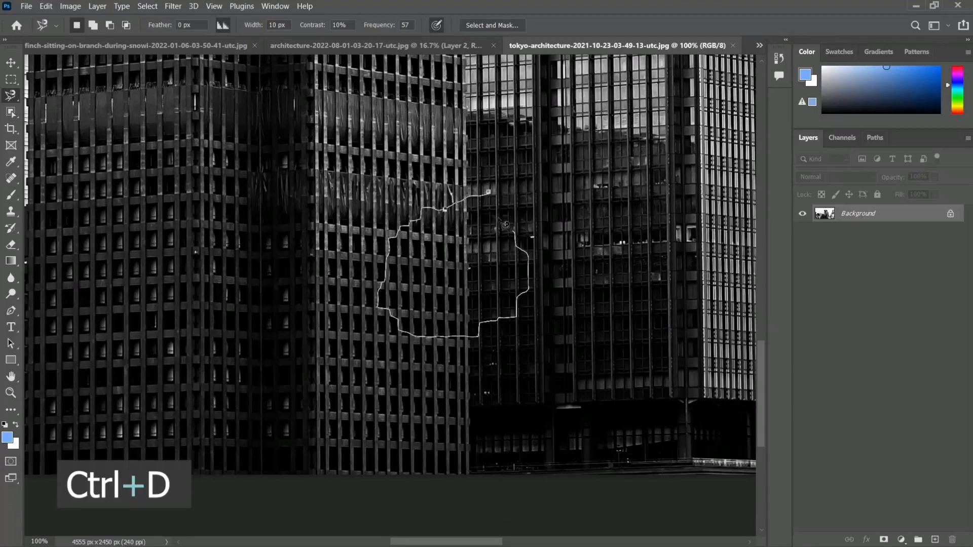
left_click(489, 193)
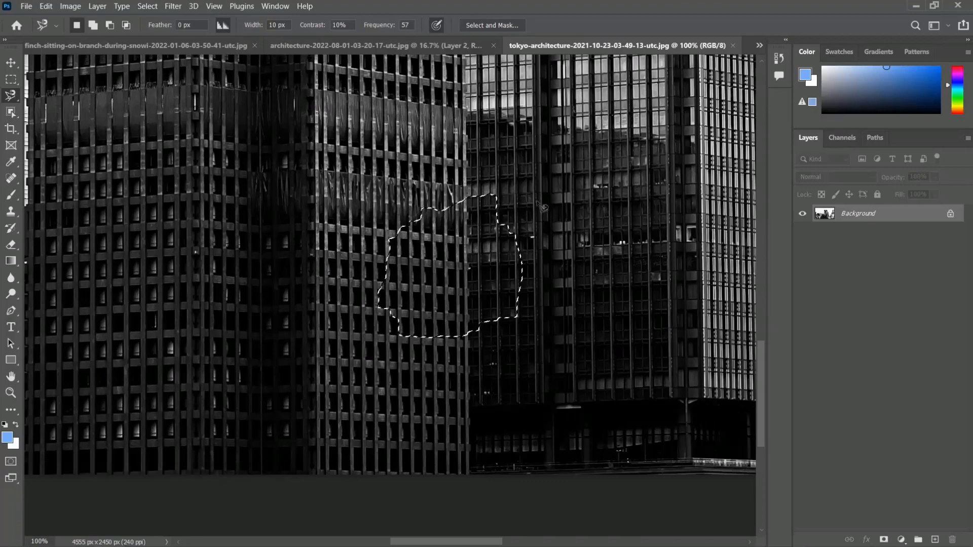
key("ctrl+d")
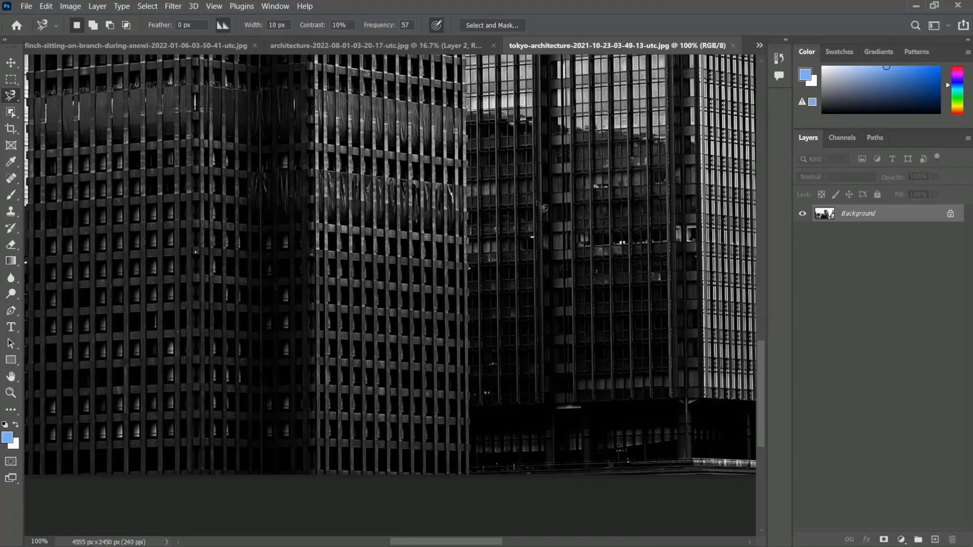
- Trace a closed trial selection mixing magnetic and straight segments across the dark building and the tower beside it, and deselect it
left_click(669, 343)
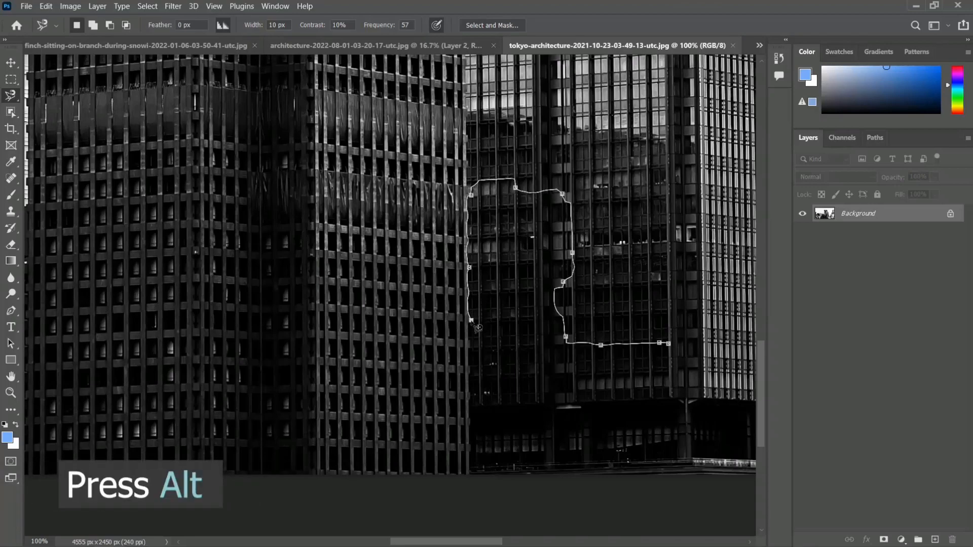
left_click(471, 330, "alt")
left_click(314, 310)
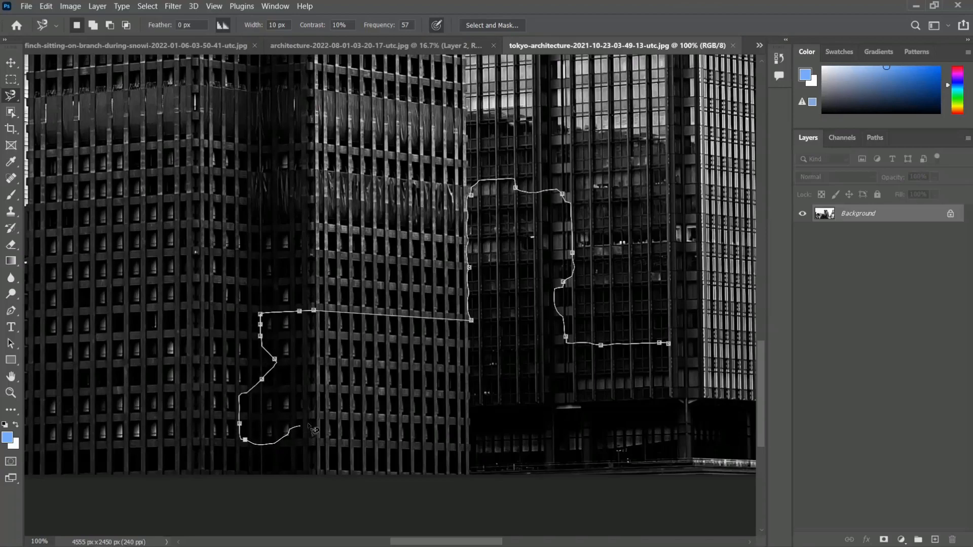
left_click(394, 426)
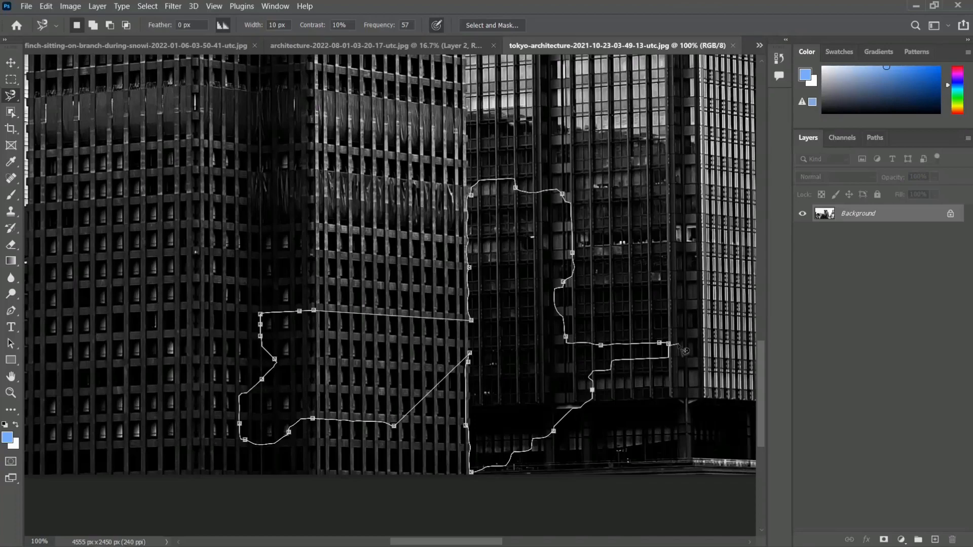
left_click(674, 350)
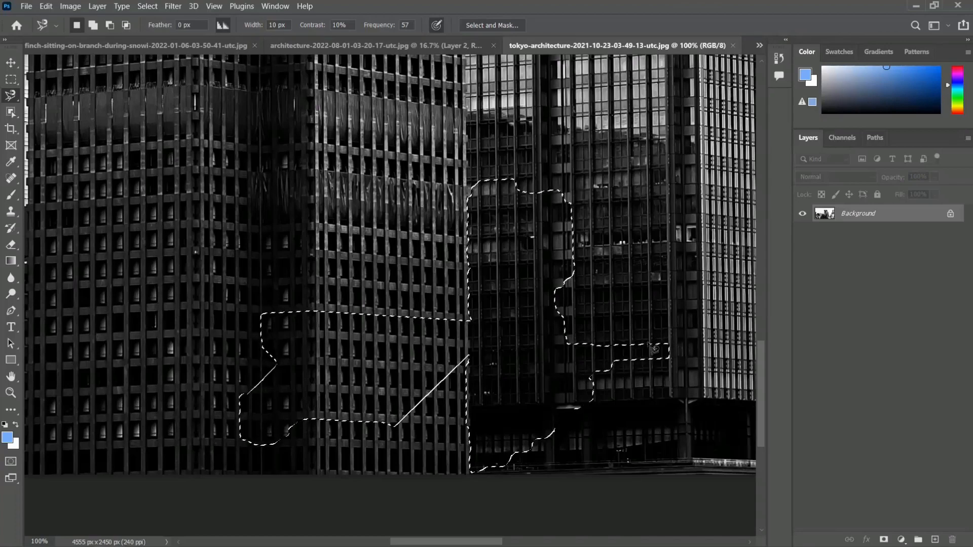
key("ctrl+d")
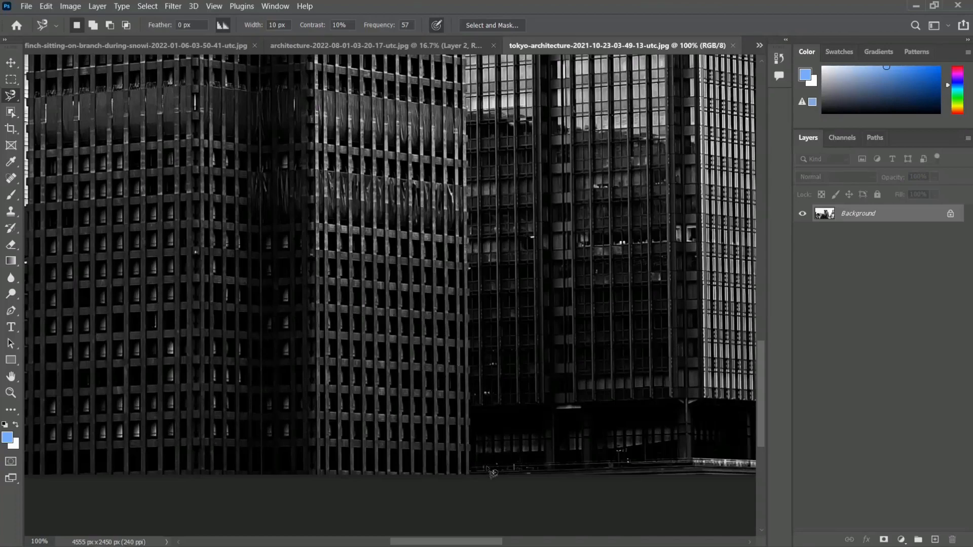
- Start a Magnetic Lasso outline at the dark building's lower right corner, trace up its right edge and remove the stray anchor points
scroll(461, 381, "up", 2)
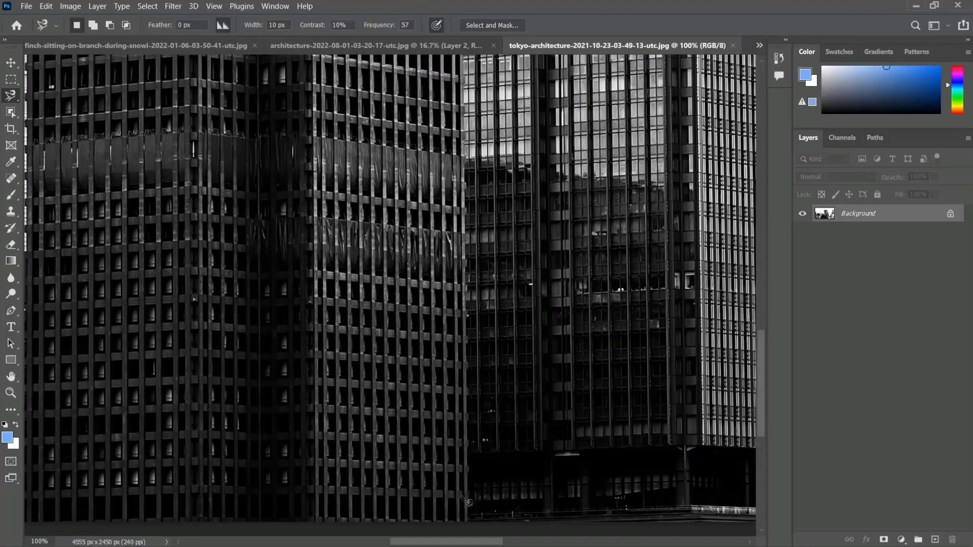
left_click(469, 518)
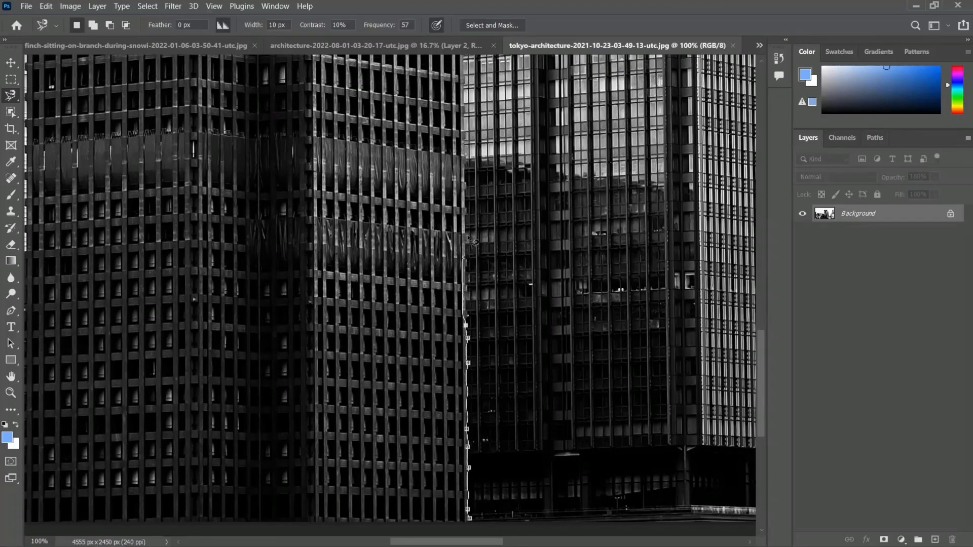
left_click(467, 215)
left_click_drag(505, 112, 541, 401)
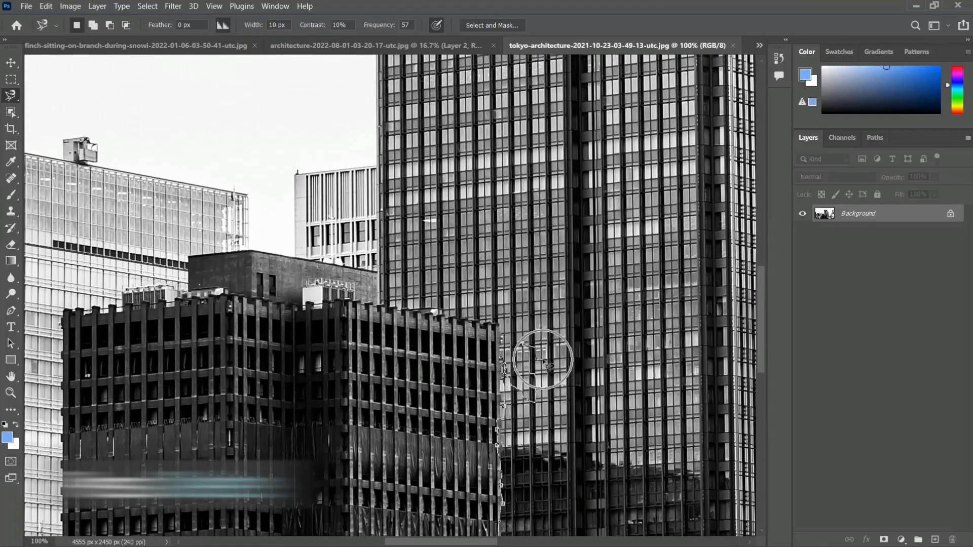
key("Delete")
key("Delete")
key("Delete")
key("Delete")
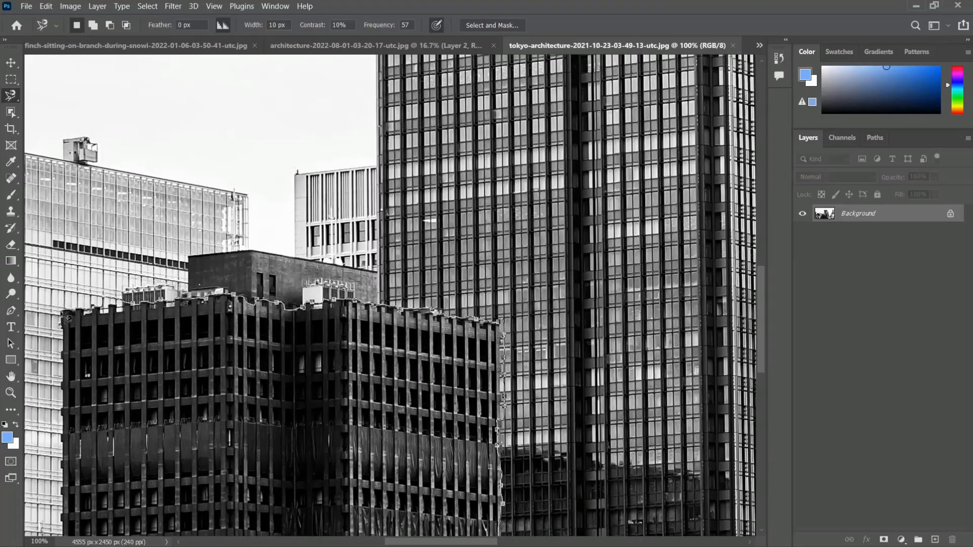
- Continue the outline from the upper left corner down the dark building's left edge and along its base, closing it at the starting point
mouse_move(63, 320)
left_mouse_down()
mouse_move(316, 216)
mouse_move(427, 91)
left_mouse_up()
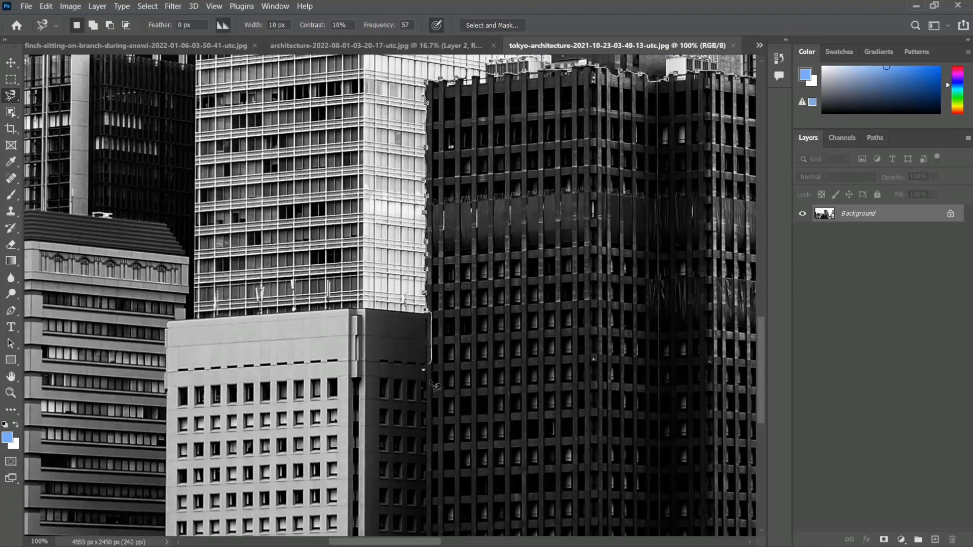
scroll(426, 410, "down", 5)
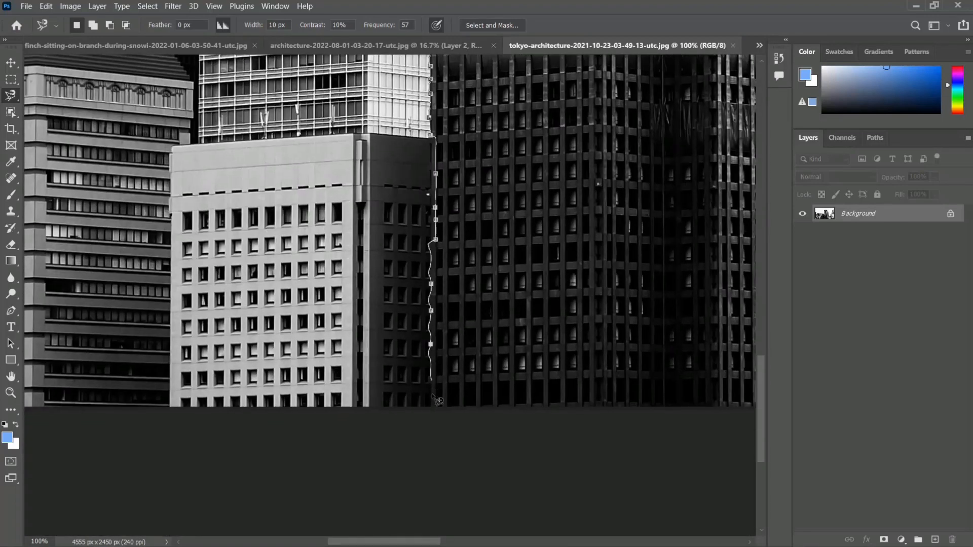
left_click(432, 412)
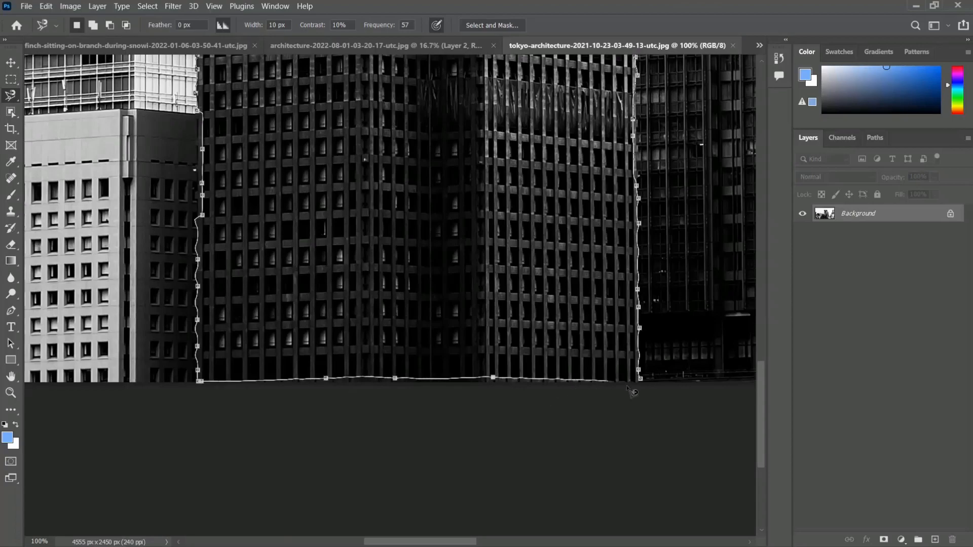
left_click(647, 385)
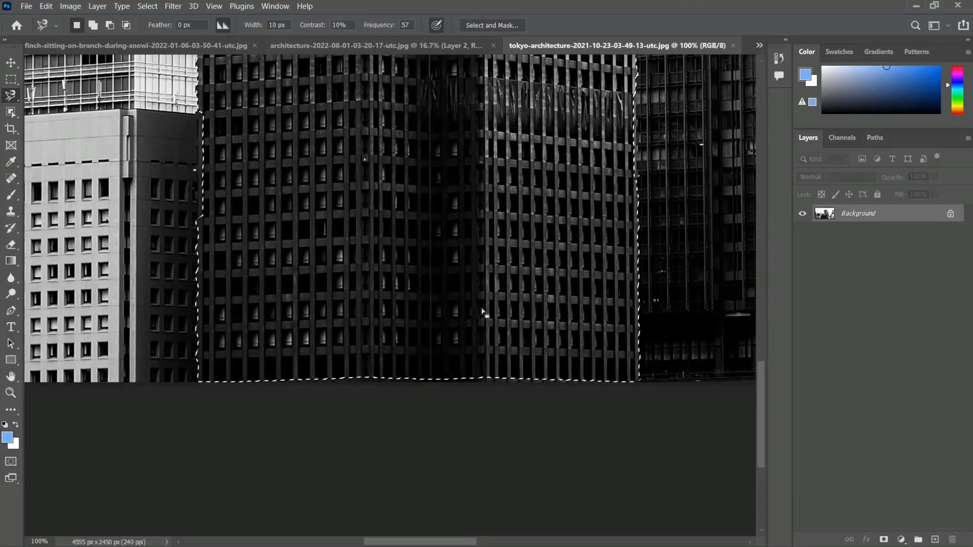
key("ctrl+minus")
left_click_drag(350, 170, 373, 249)
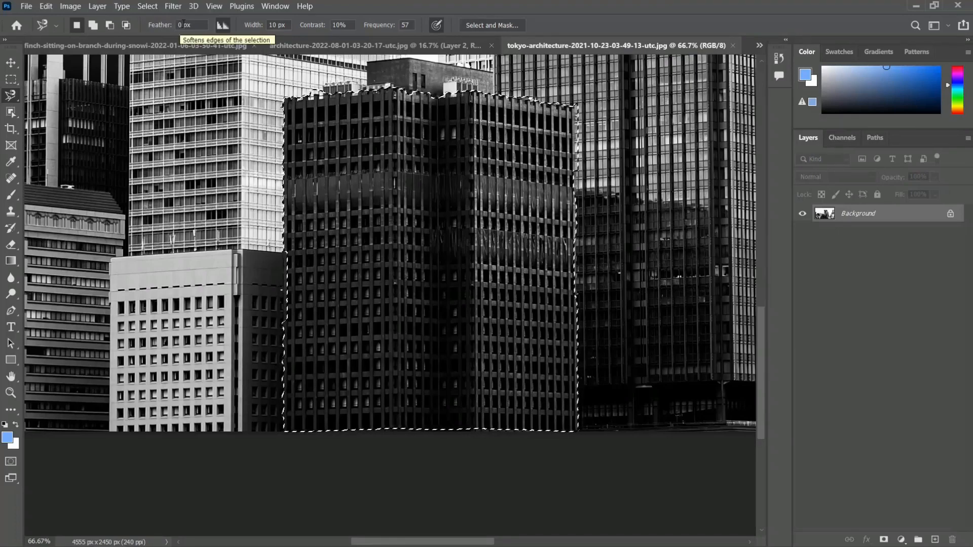
- In the greenfinch image, set the feather to 1 px and trace a closed Magnetic Lasso selection along the bird's breast edge
left_click(139, 45)
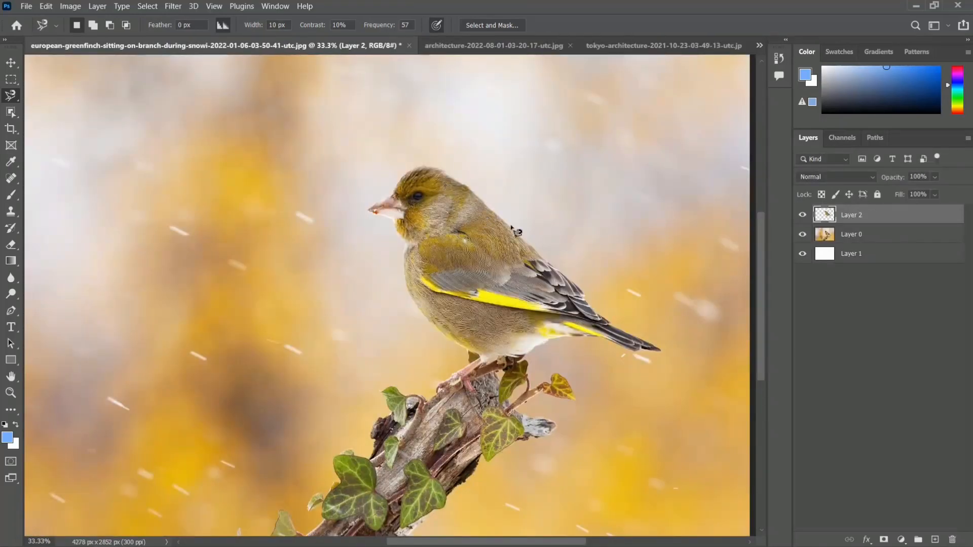
scroll(514, 232, "up", 6)
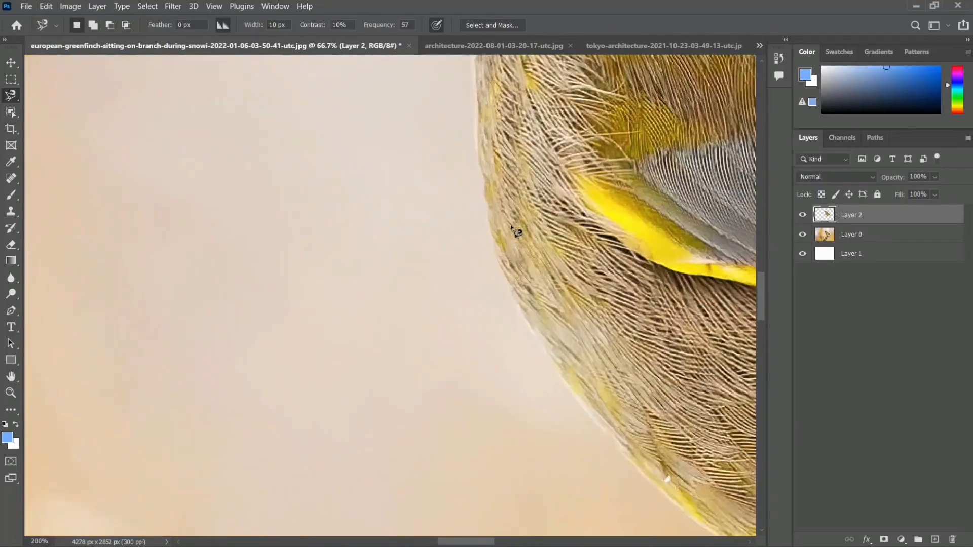
left_click_drag(564, 241, 408, 241)
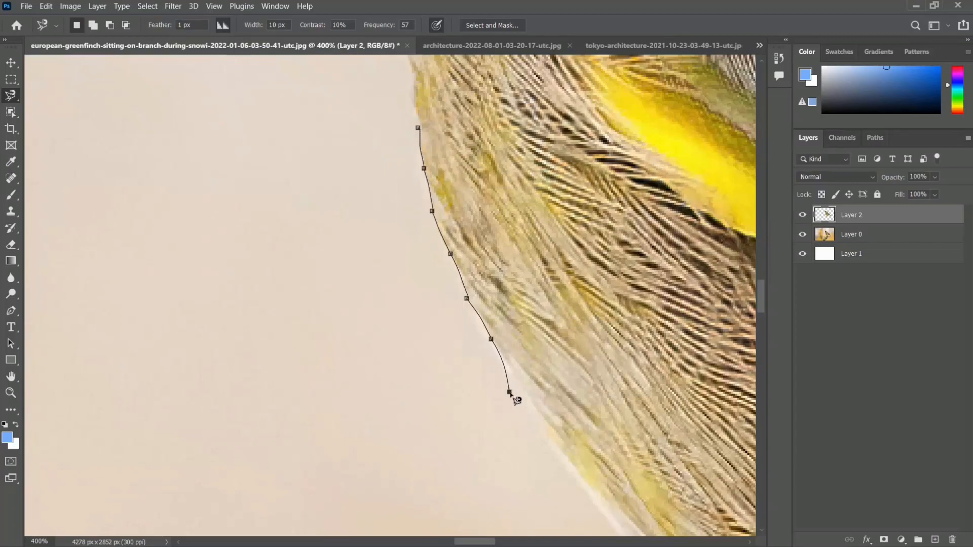
scroll(516, 400, "down", 2)
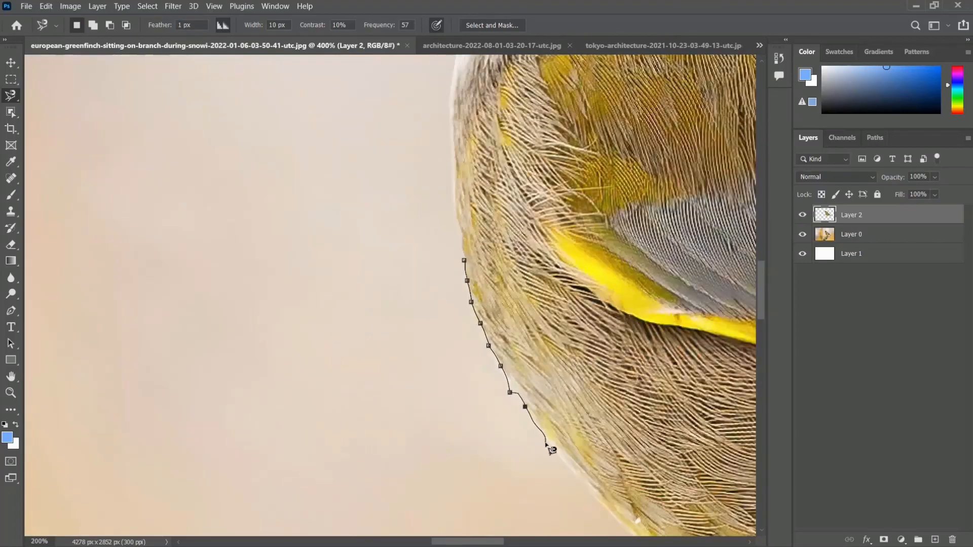
left_click(470, 268)
- Switch to the tokyo-architecture image and set the Magnetic Lasso's contrast to 100%
left_click(641, 44)
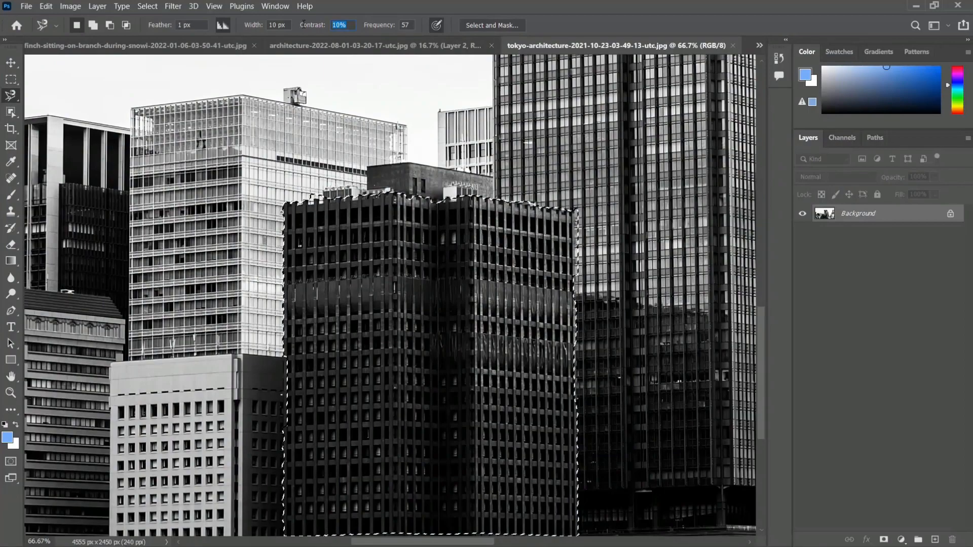
type("100")
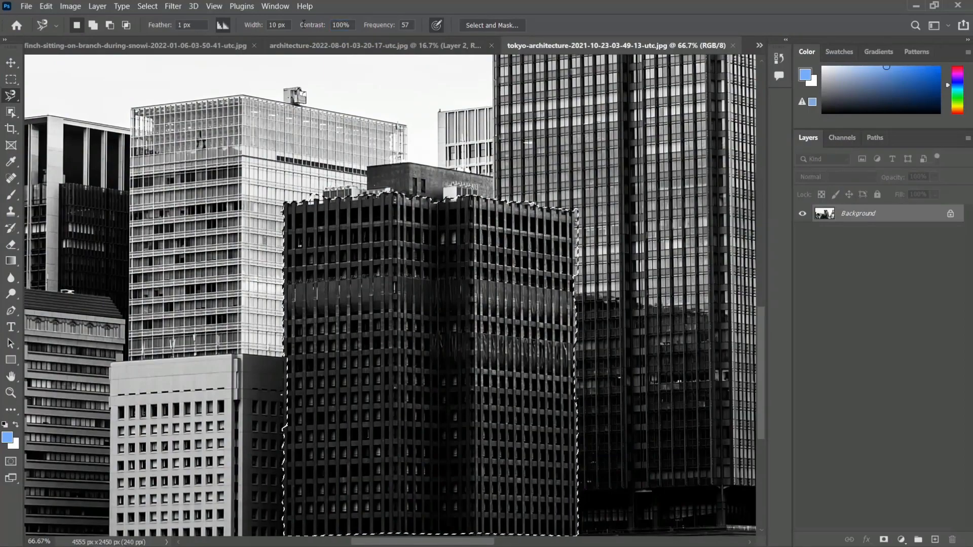
- Return to the greenfinch image, try tracing the edge of the bird's back with the Magnetic Lasso, and discard the path
left_click(228, 46)
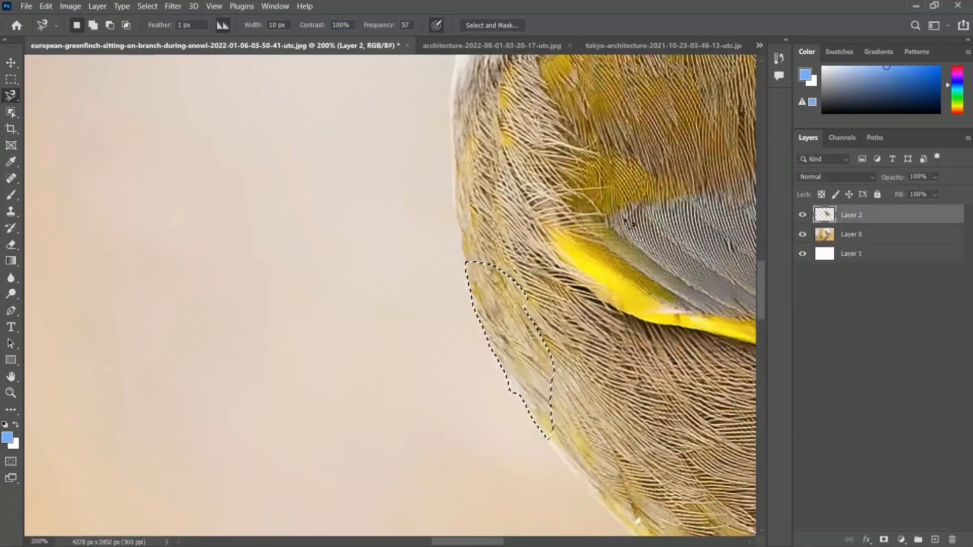
key("ctrl+minus")
key("ctrl+minus")
key("ctrl+minus")
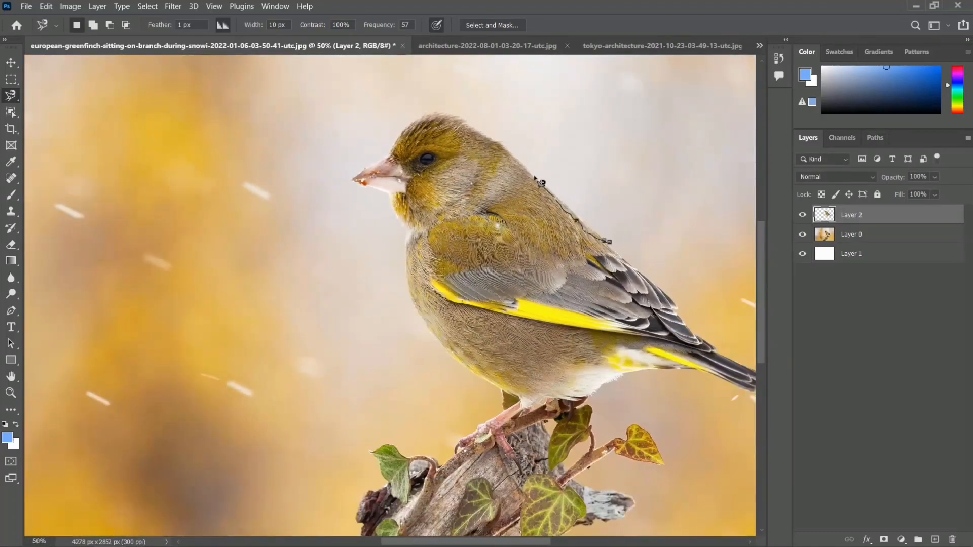
scroll(525, 170, "up", 3)
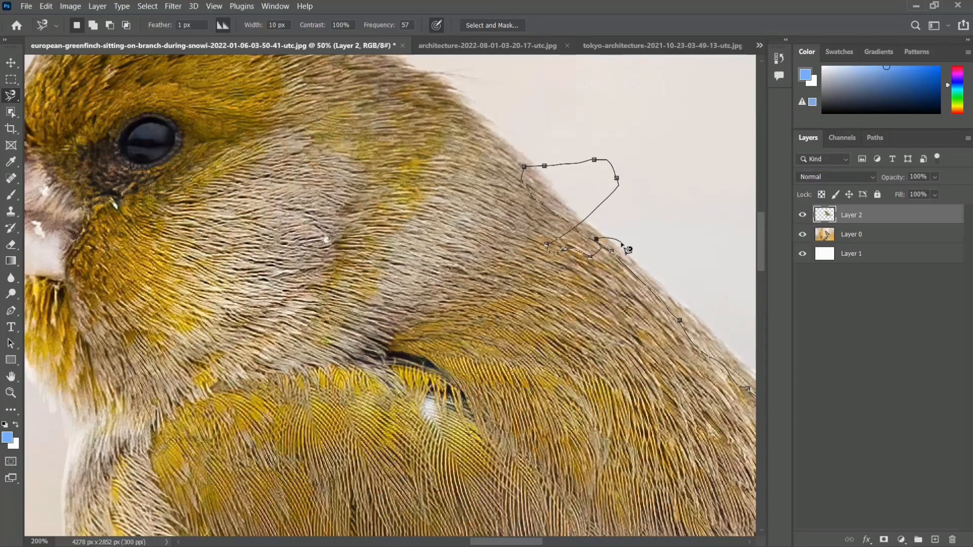
key("Escape")
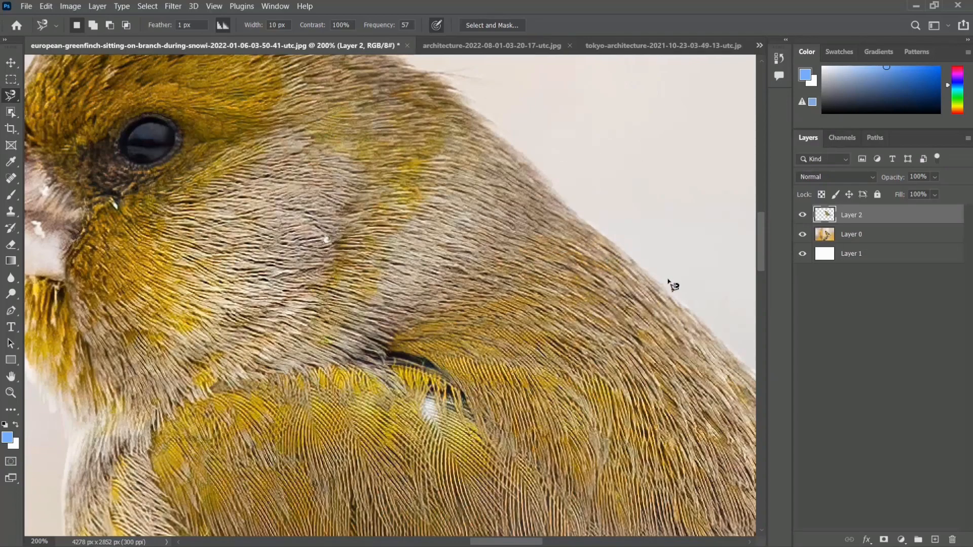
- Try the freehand Lasso tool along the bird's back, clear the selection, and return to the Magnetic Lasso tool
right_click(13, 102)
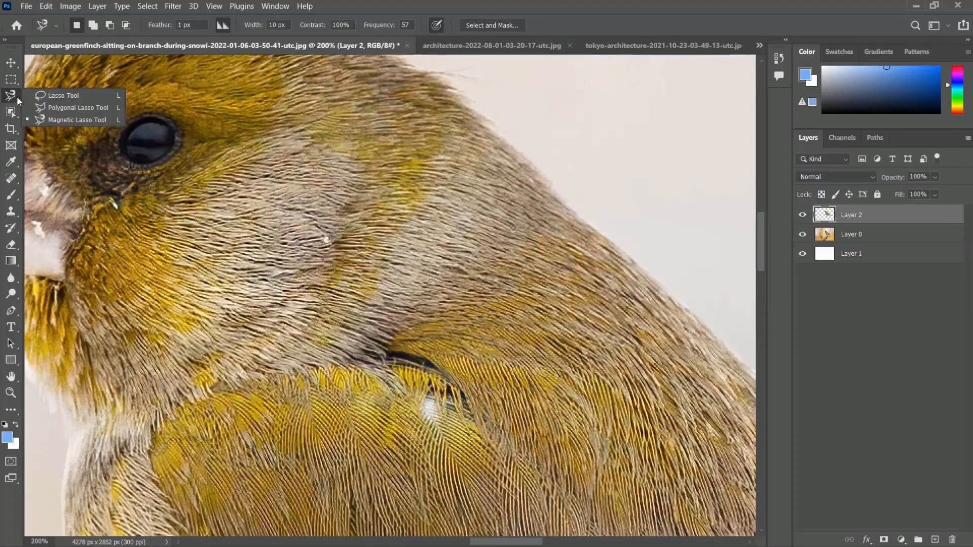
left_click(55, 94)
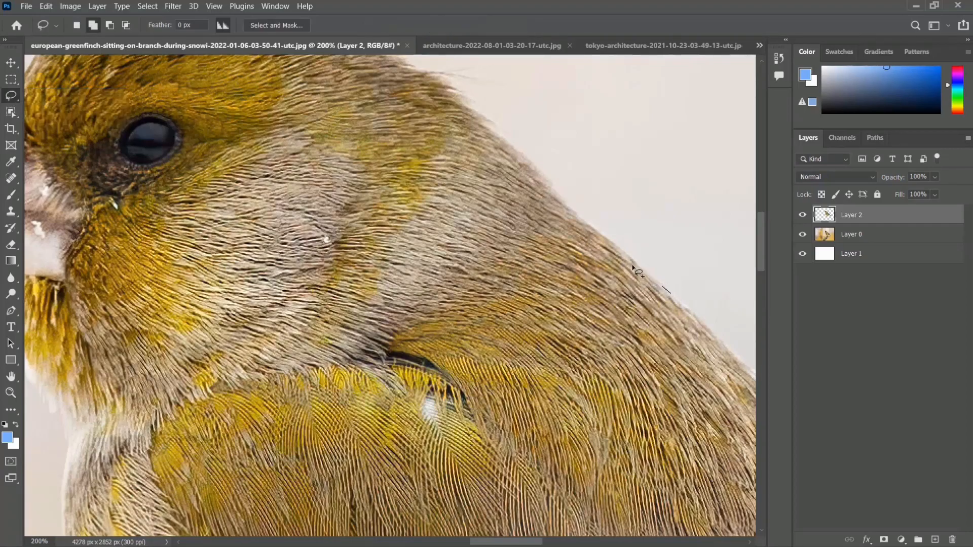
left_click_drag(497, 146, 497, 147)
left_click(634, 233)
right_click(11, 99)
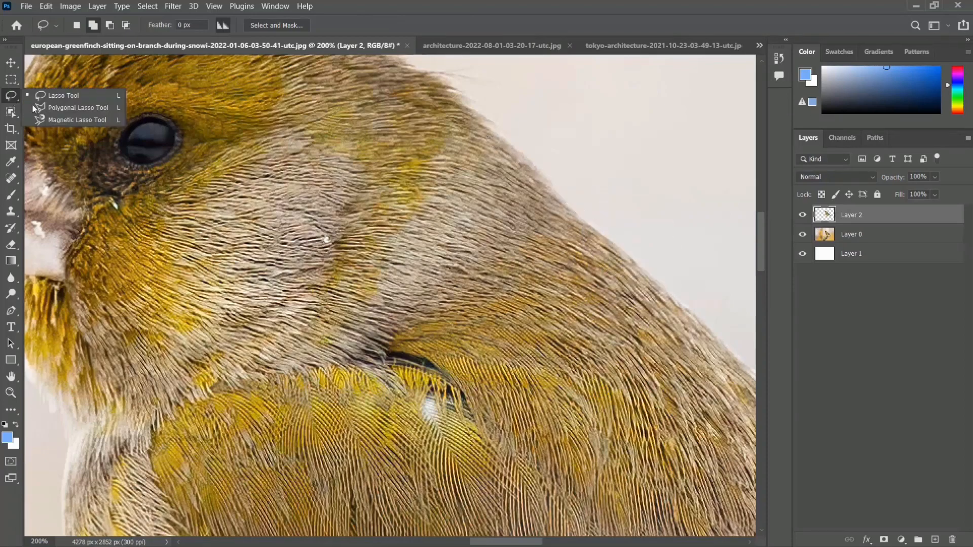
left_click(70, 120)
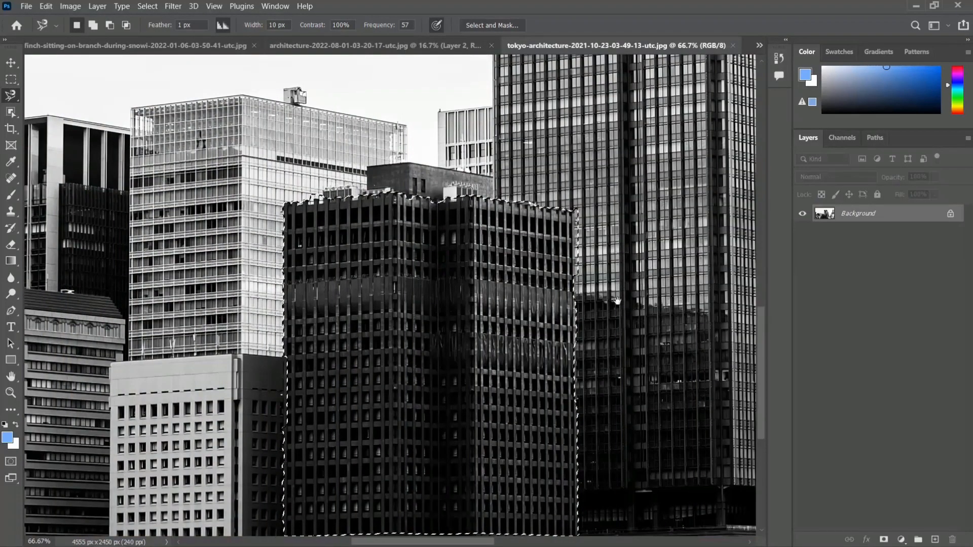
- Add the missed strip on the dark building's right edge, beside the draped floors, to the existing selection with the Magnetic Lasso
scroll(616, 300, "down", 3)
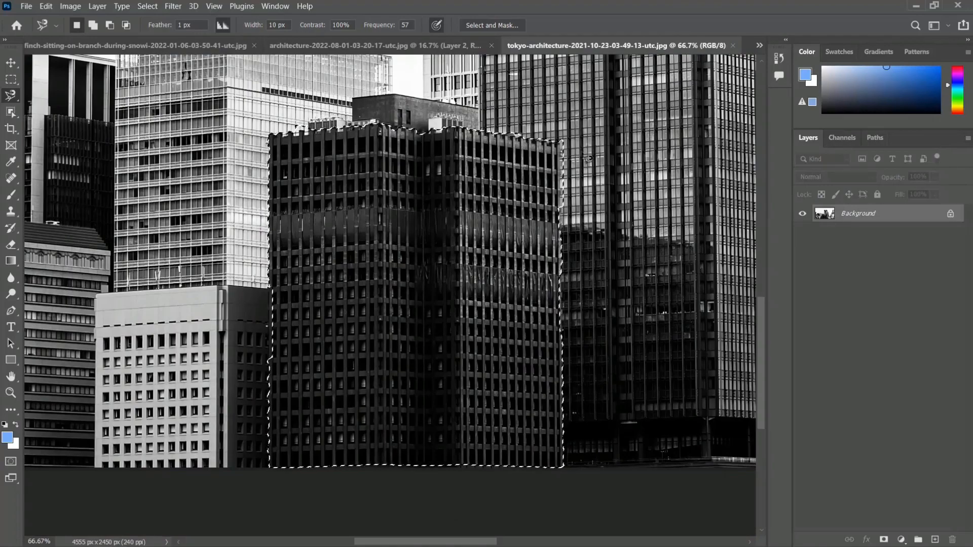
key("ctrl+plus")
key("ctrl+plus")
left_click_drag(434, 256, 320, 256)
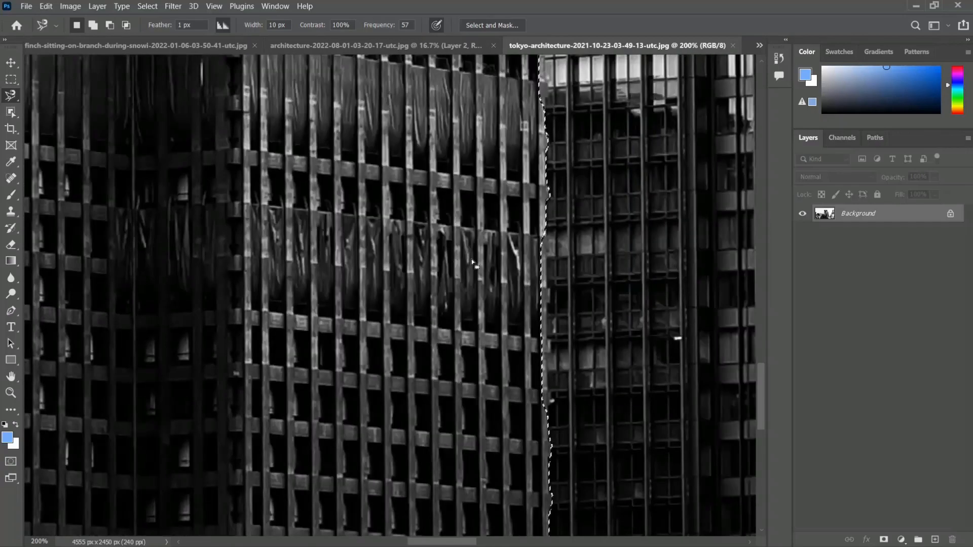
key("ctrl+plus")
left_click_drag(520, 269, 432, 267)
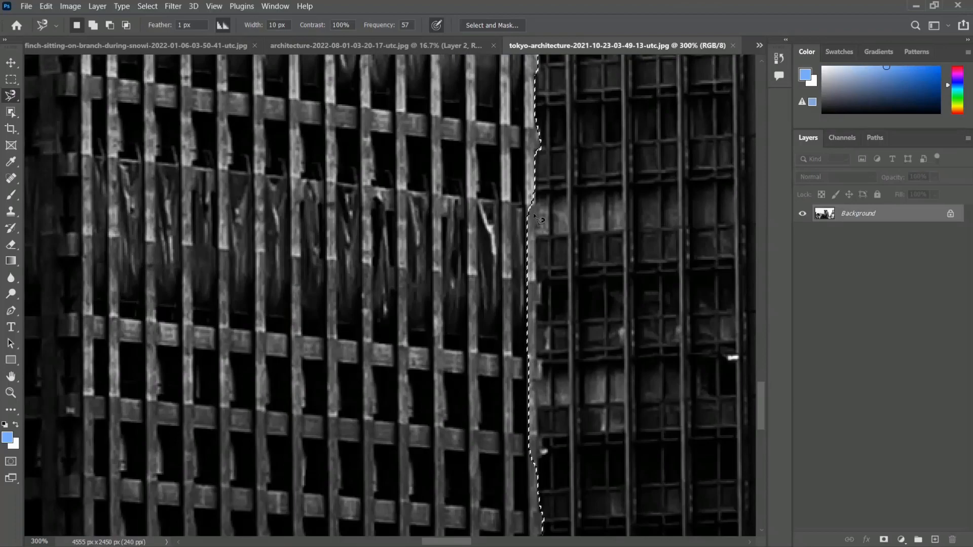
key("alt")
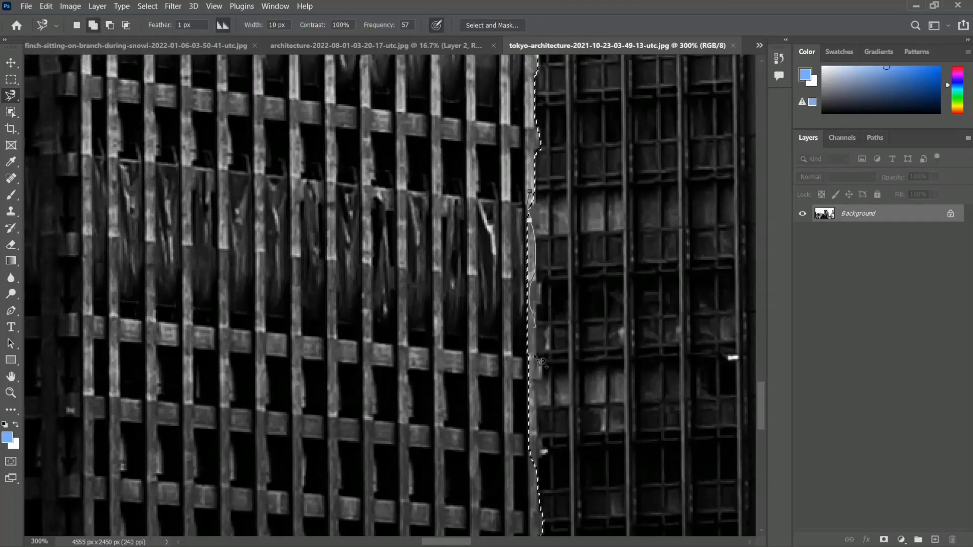
left_click(538, 198)
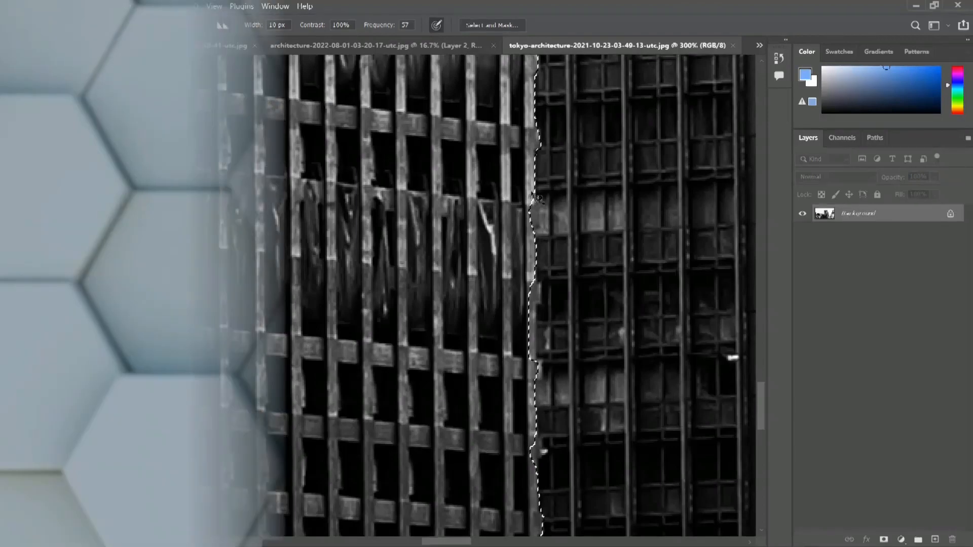